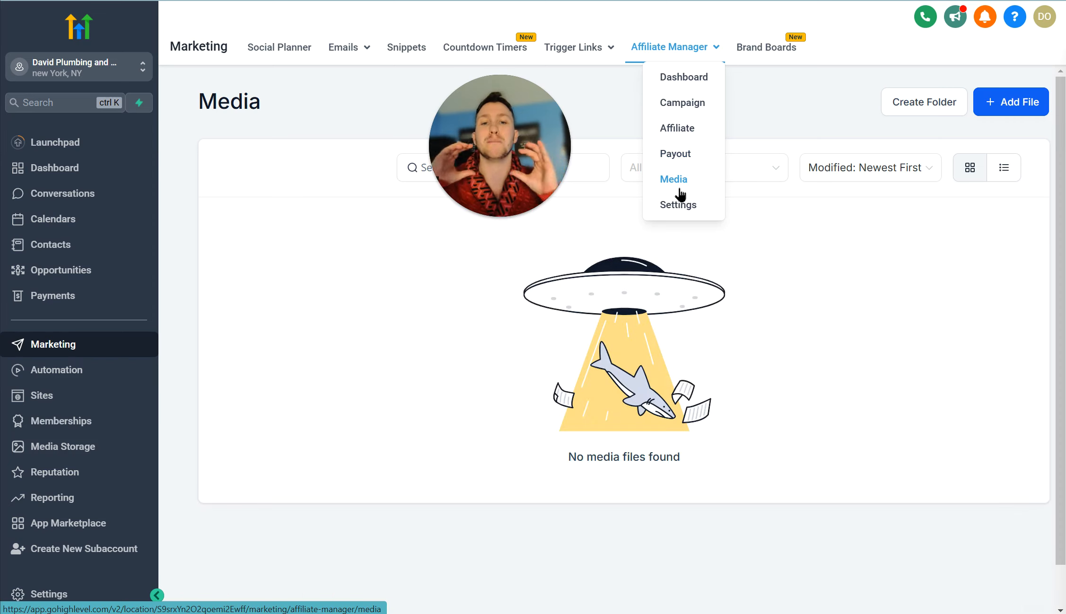
# - Open the affiliate manager's default campaign settings and adjust the cookie life to 22 days, finishing at 281 days
pyautogui.moveTo(685, 62)
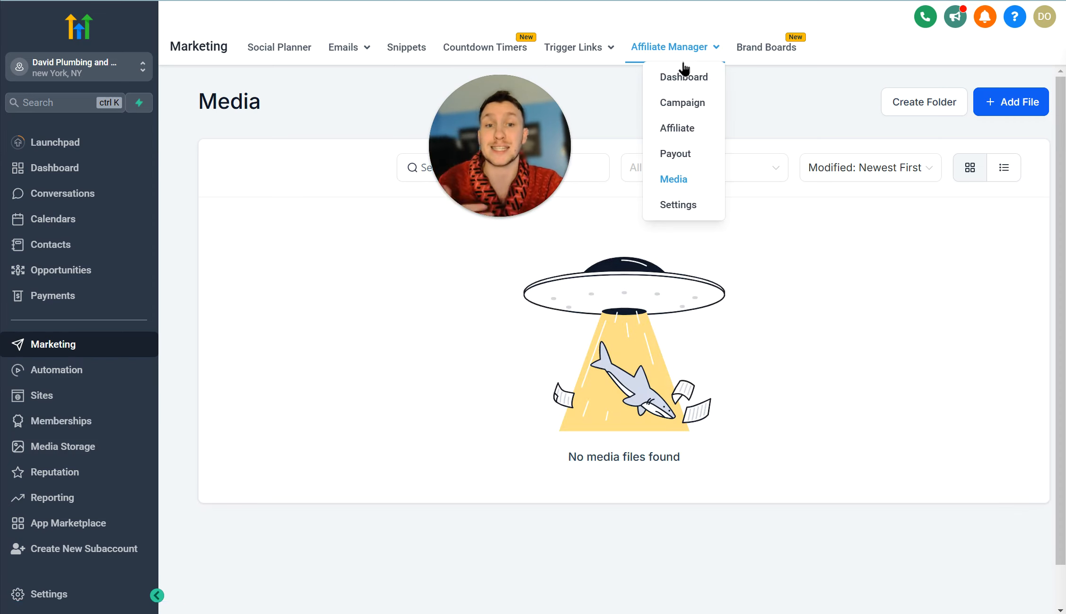
pyautogui.click(690, 204)
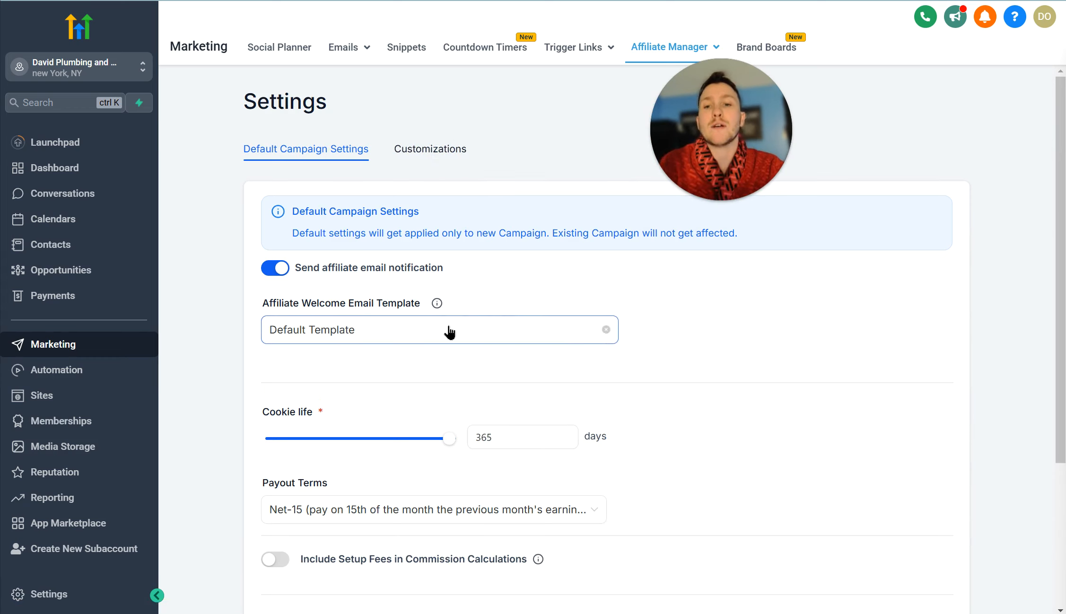
pyautogui.scroll(-4, 478, 368)
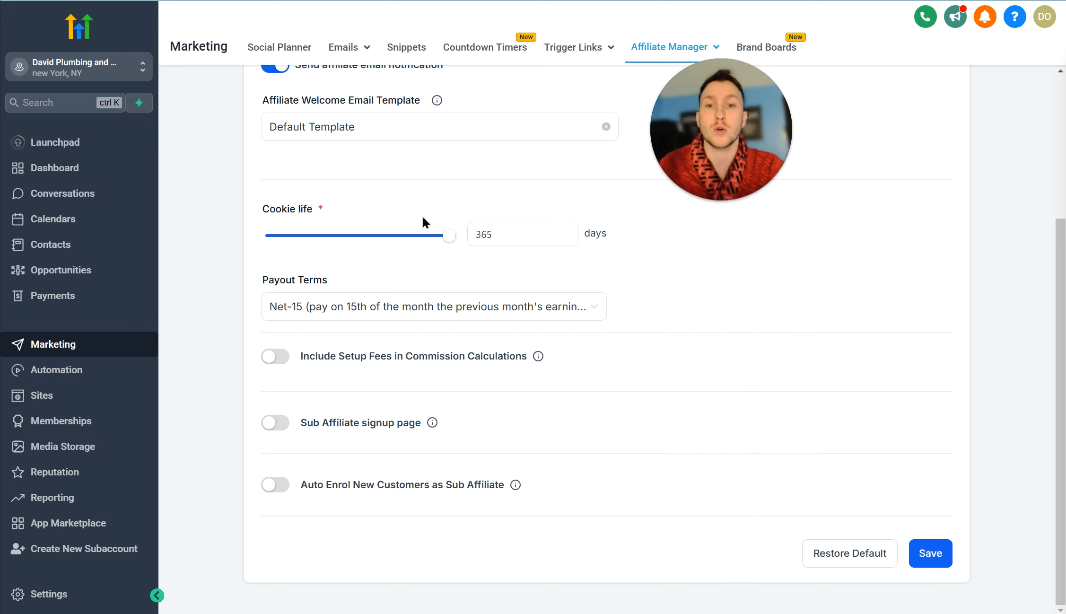
pyautogui.moveTo(445, 237)
pyautogui.moveTo(445, 238); pyautogui.dragTo(293, 246)
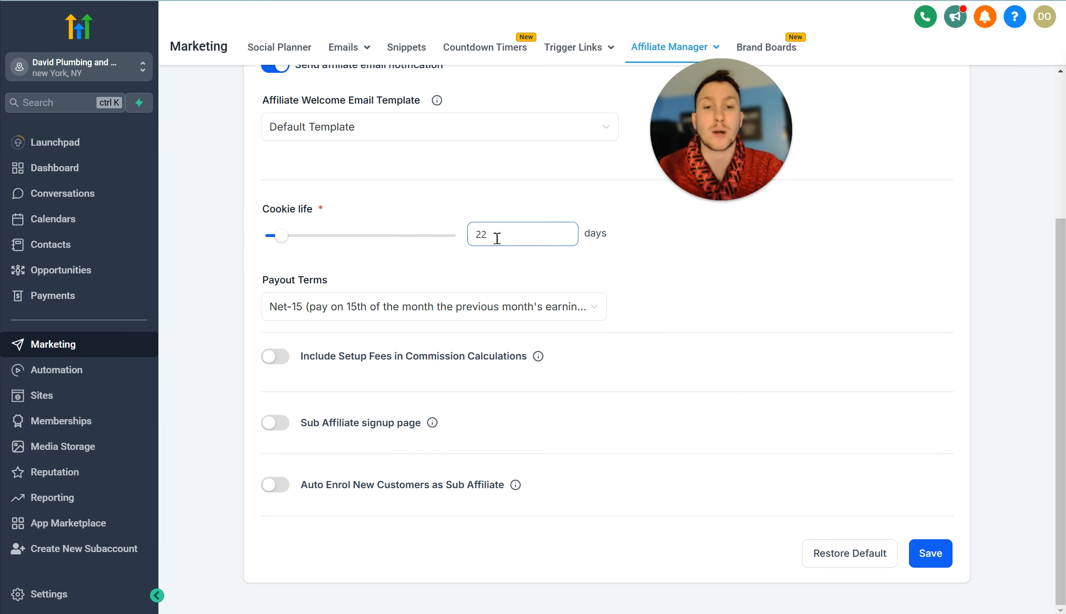
pyautogui.click(489, 211)
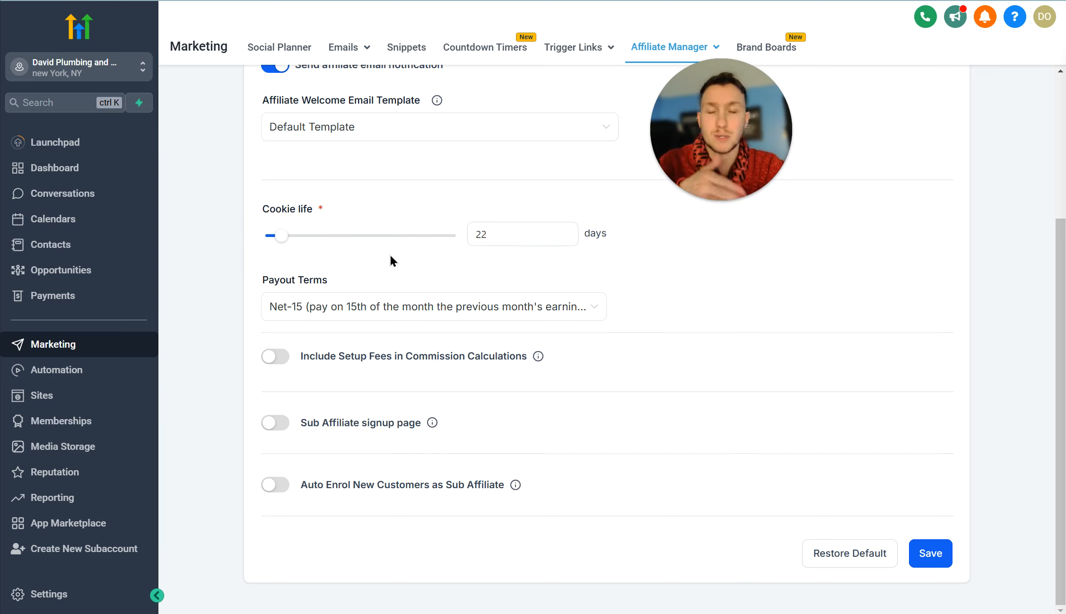
pyautogui.moveTo(286, 245)
pyautogui.moveTo(286, 245); pyautogui.dragTo(408, 239)
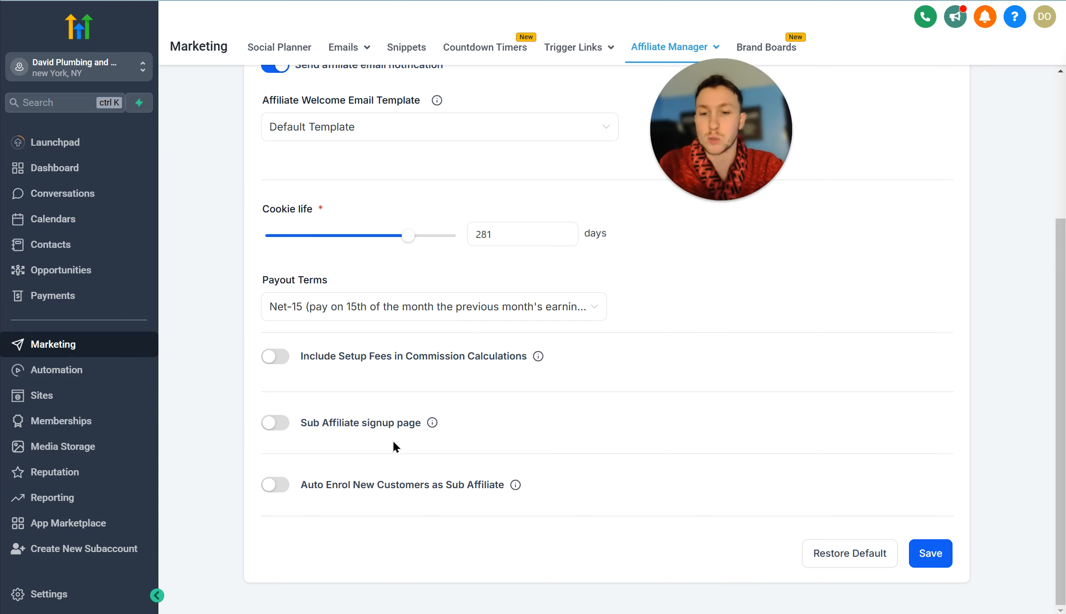
pyautogui.scroll(4, 410, 407)
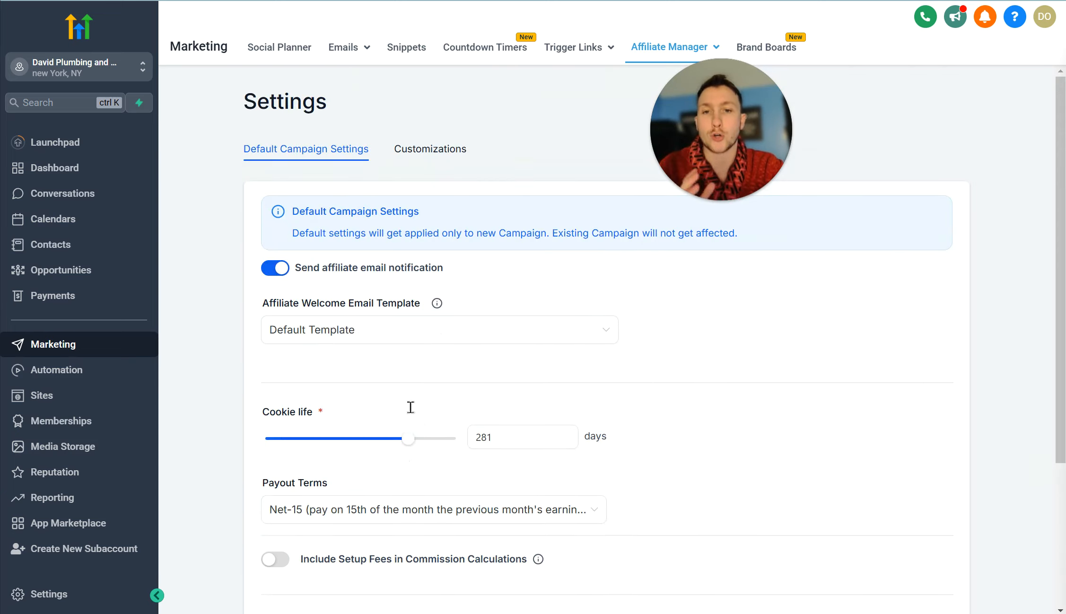
# - Review the affiliate manager's label customizations and its dashboard overview
pyautogui.click(456, 148)
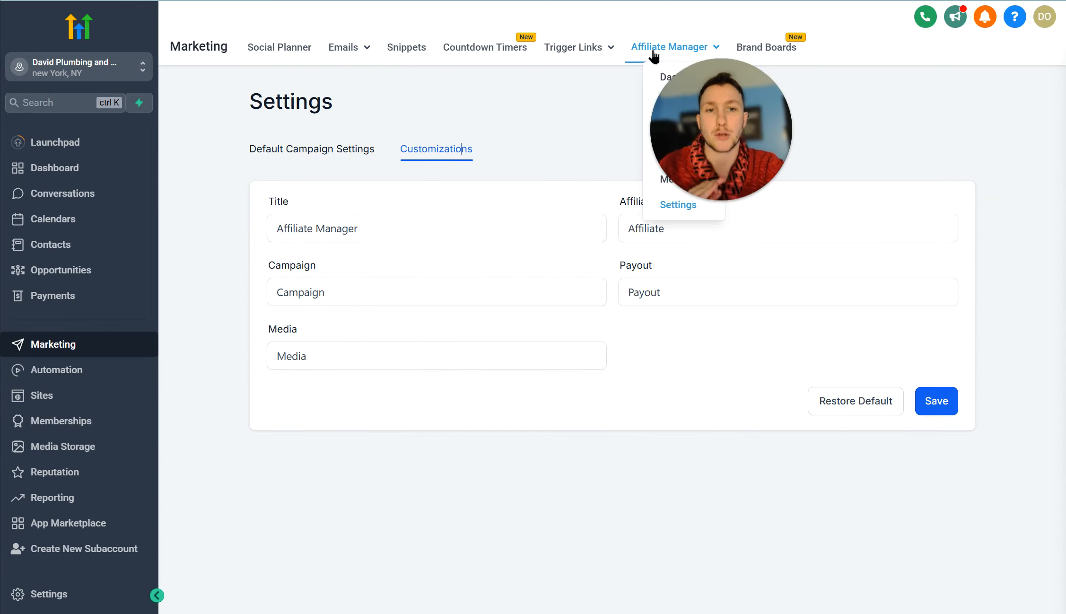
pyautogui.moveTo(672, 47)
pyautogui.click(685, 77)
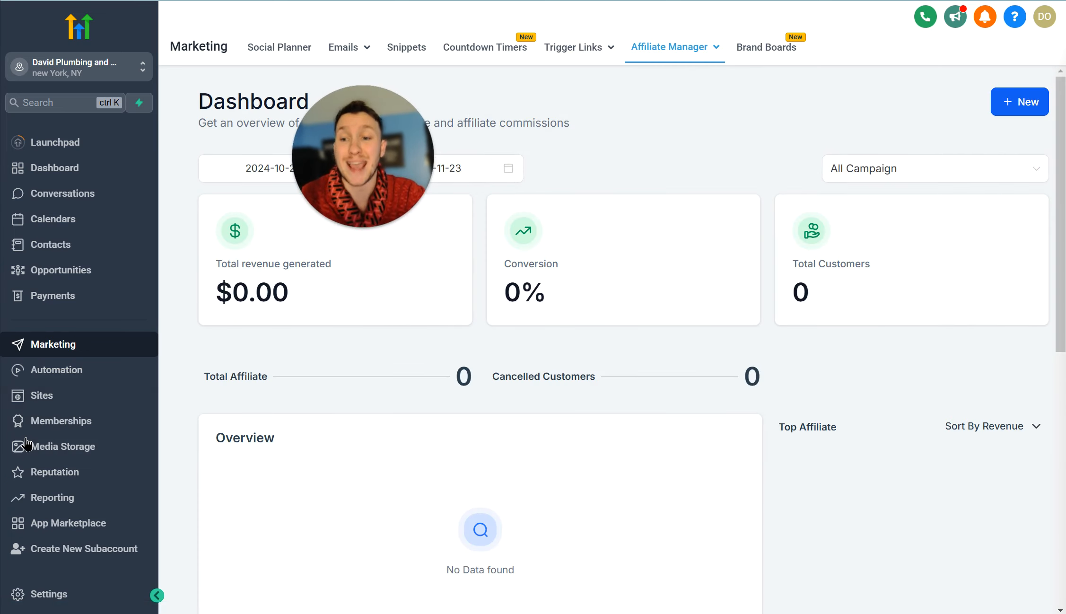
pyautogui.moveTo(702, 52)
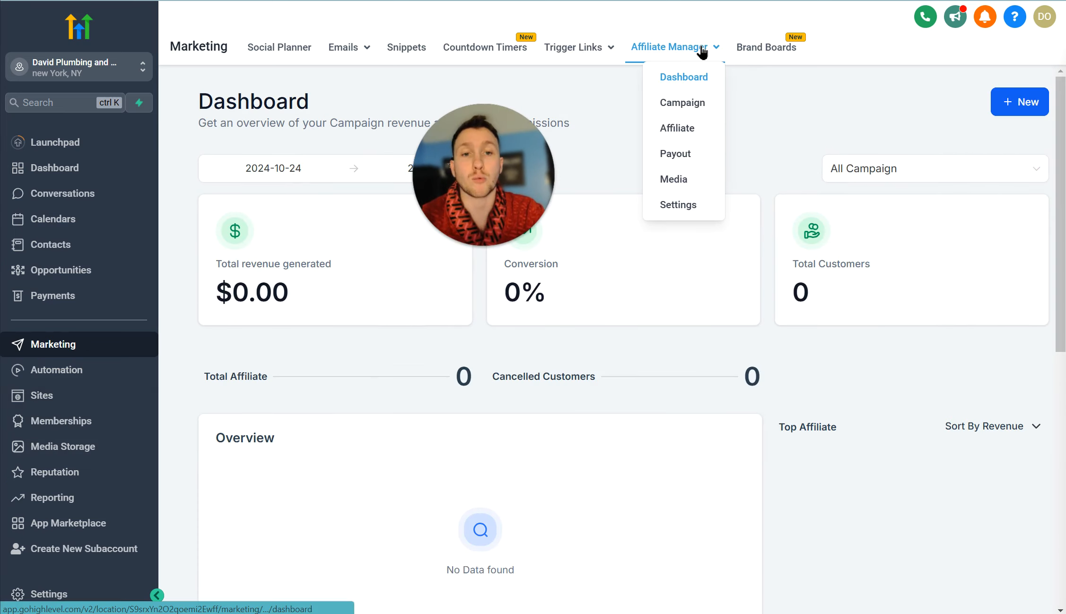
pyautogui.click(701, 113)
pyautogui.click(1019, 101)
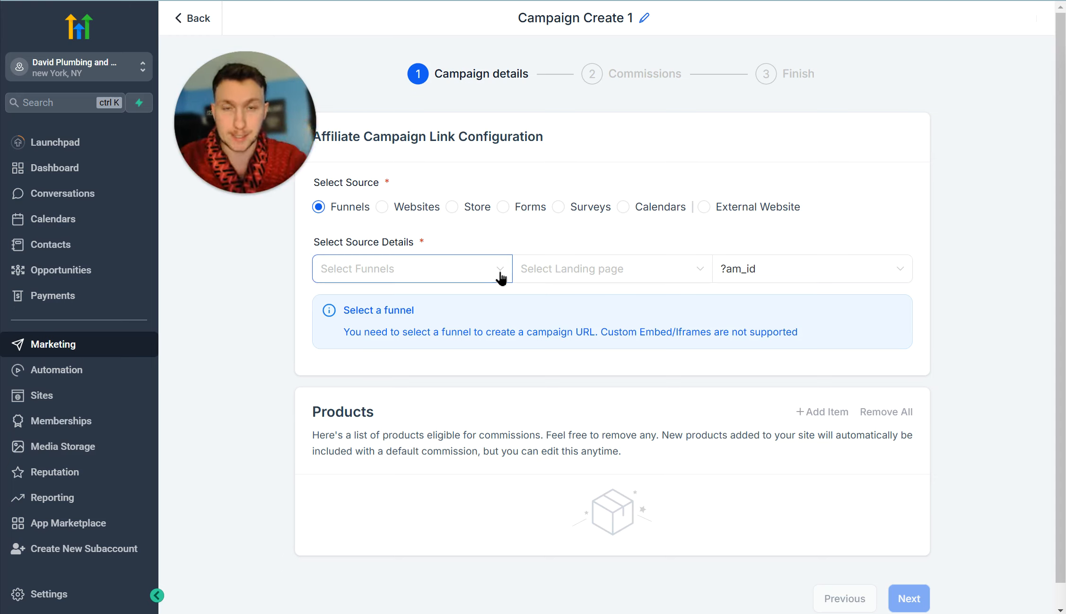
# - Open the product list in the Payments area to check which products exist for the affiliate campaign
pyautogui.click(83, 301)
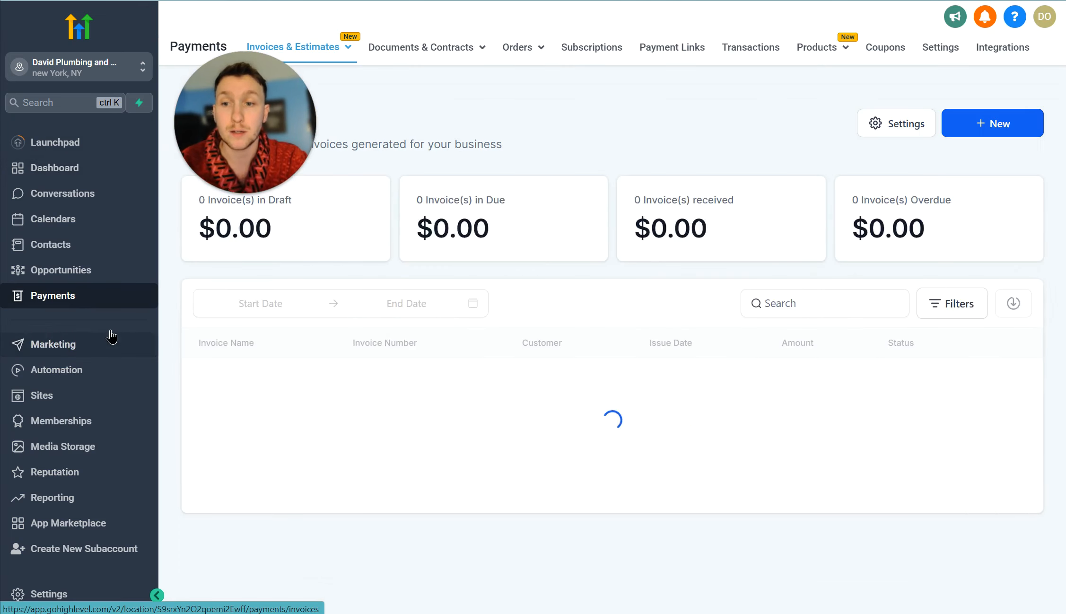
pyautogui.moveTo(817, 49)
pyautogui.click(816, 76)
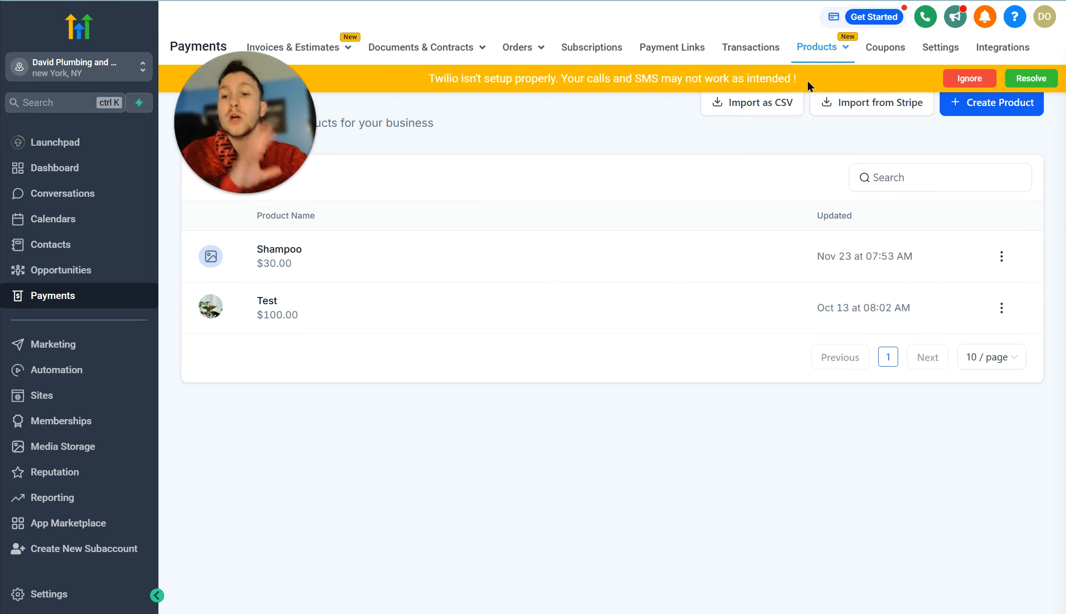
# - Return to the Marketing area, ignore the Twilio warning, and start a new campaign in the affiliate manager
pyautogui.click(106, 345)
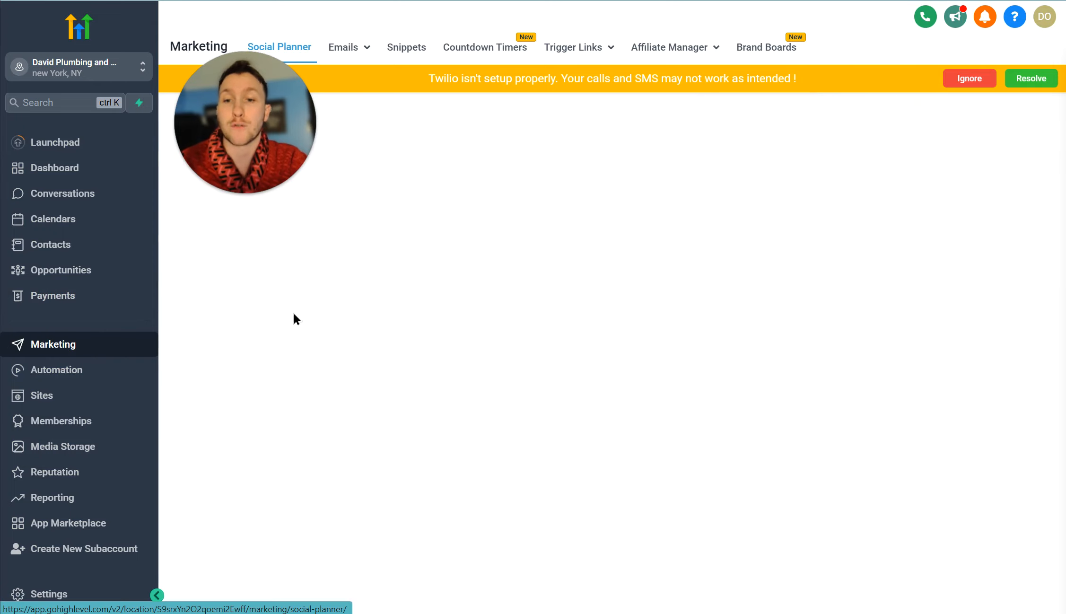
pyautogui.click(969, 79)
pyautogui.moveTo(681, 54)
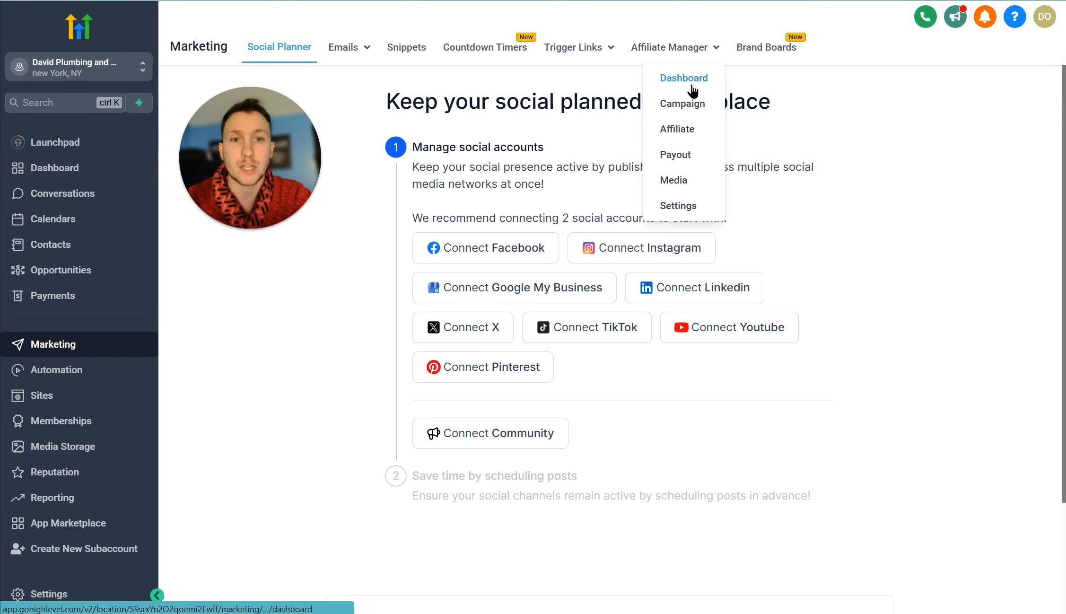
pyautogui.click(693, 104)
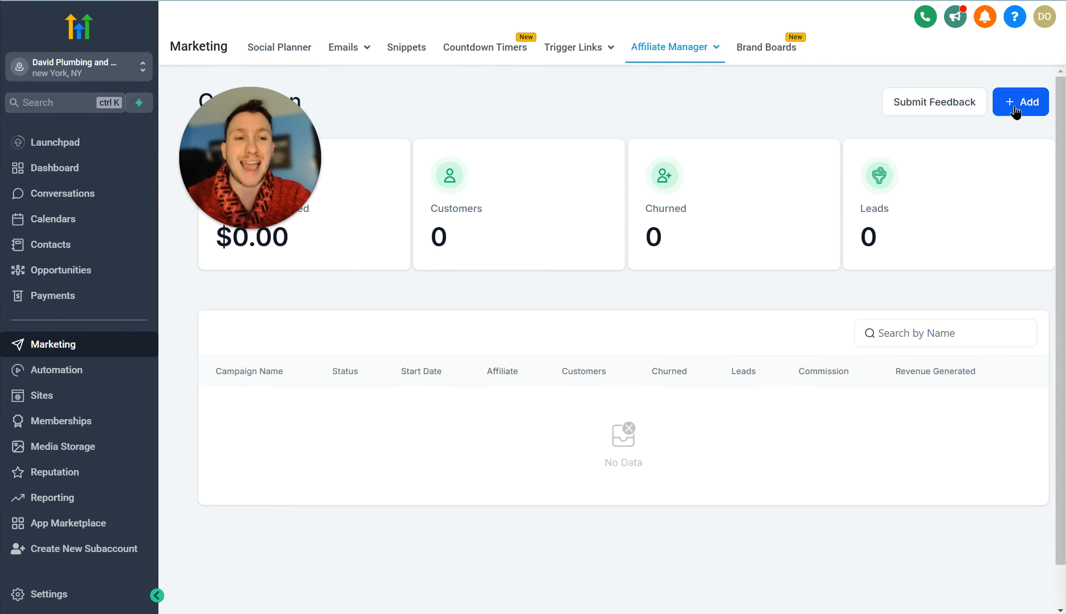
pyautogui.click(1017, 101)
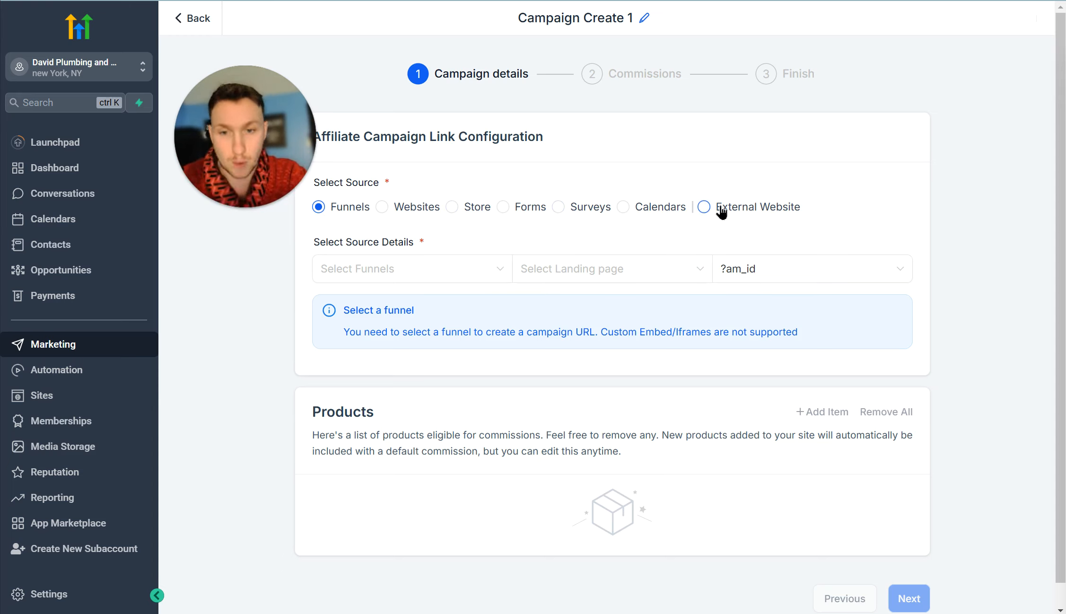
# - Choose the Skin Care Sales funnel as the campaign's source and review its link and products sections
pyautogui.click(467, 279)
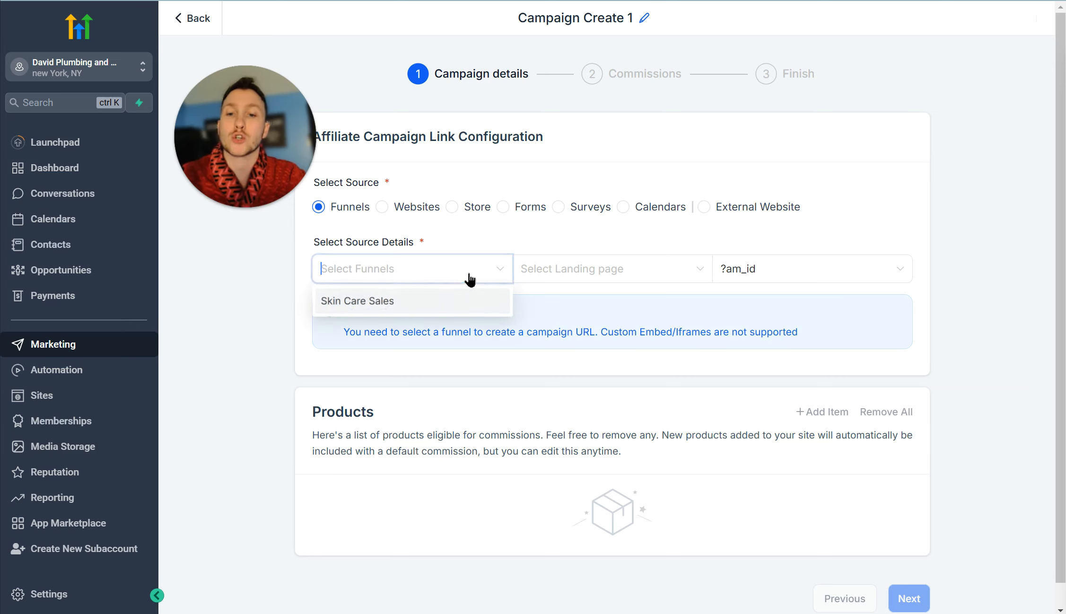
pyautogui.click(418, 303)
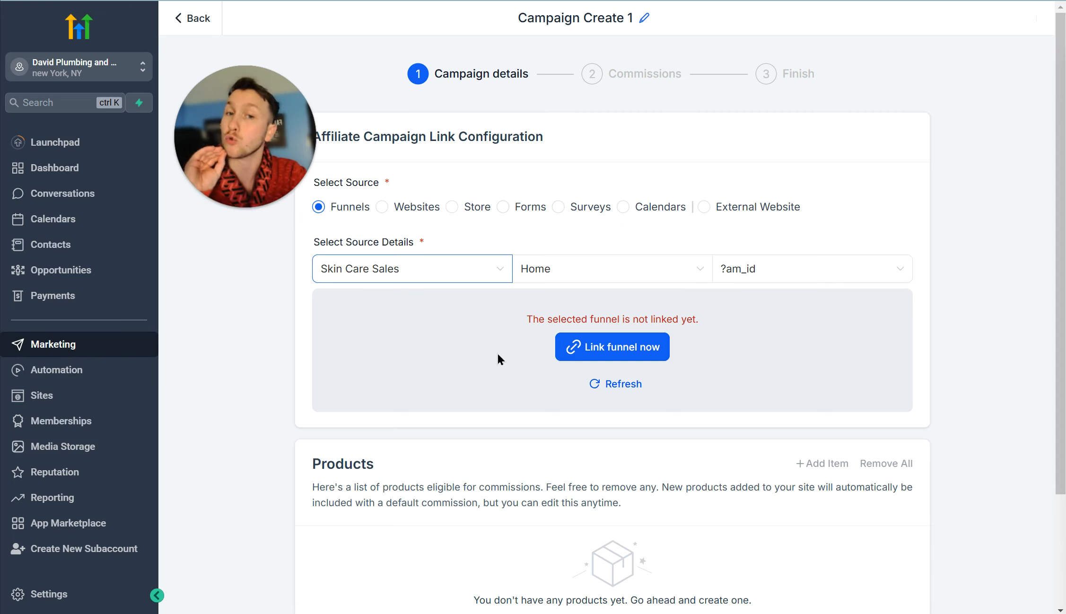
pyautogui.scroll(-3, 497, 353)
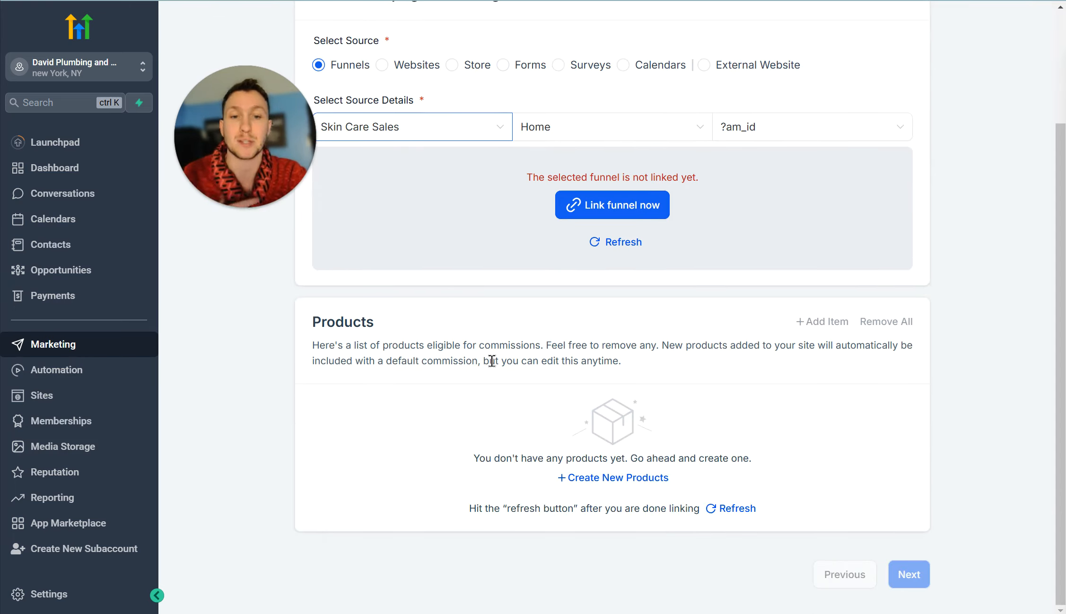
pyautogui.scroll(3, 528, 347)
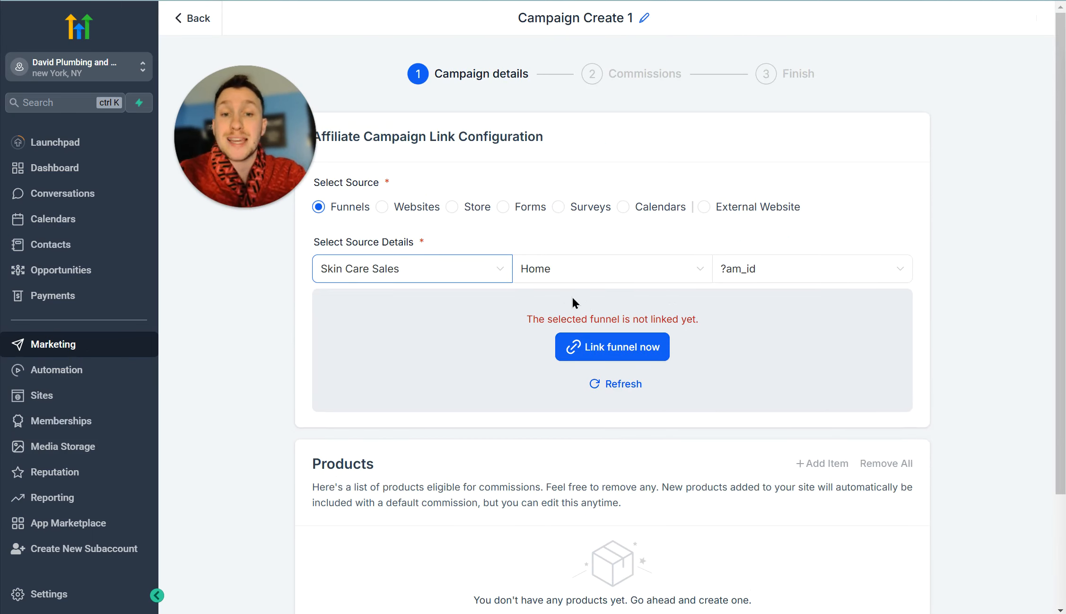
# - Open the Skin Care Sales funnel in Sites and show the products of its Home step
pyautogui.click(145, 400)
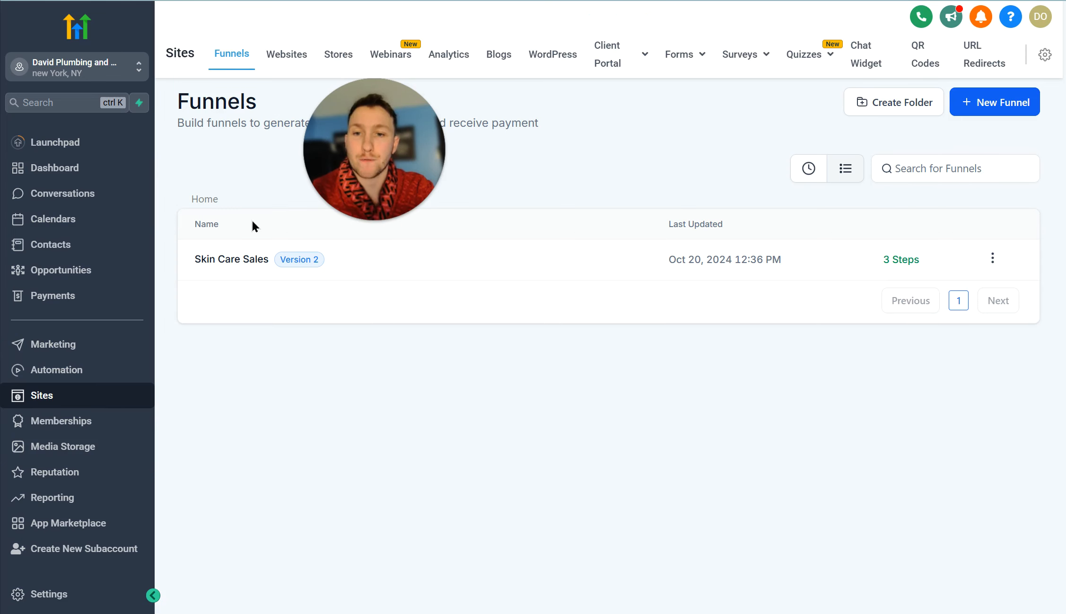
pyautogui.click(239, 261)
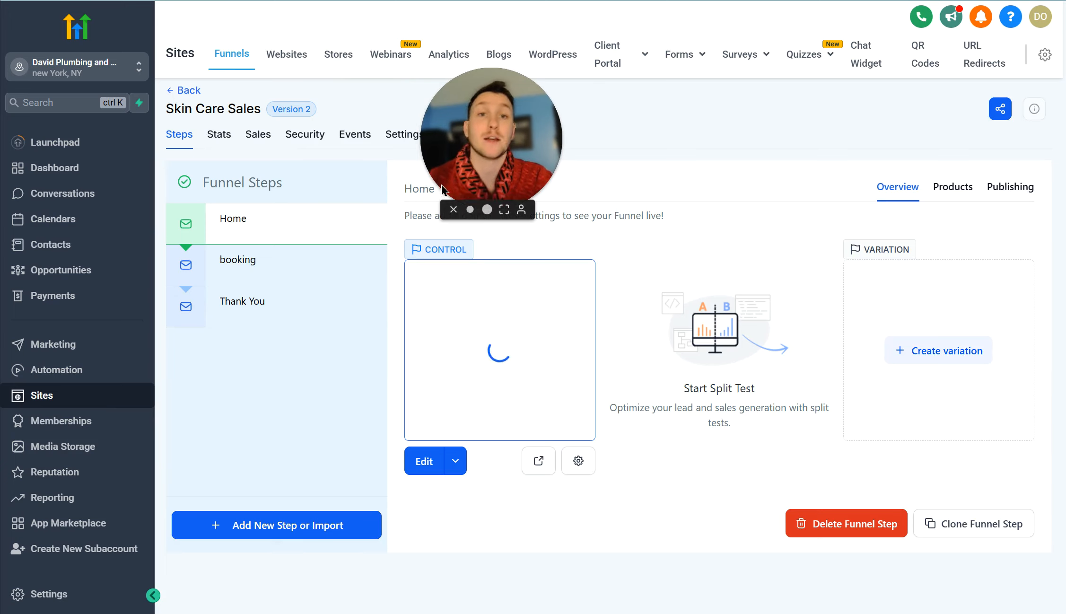
pyautogui.click(953, 189)
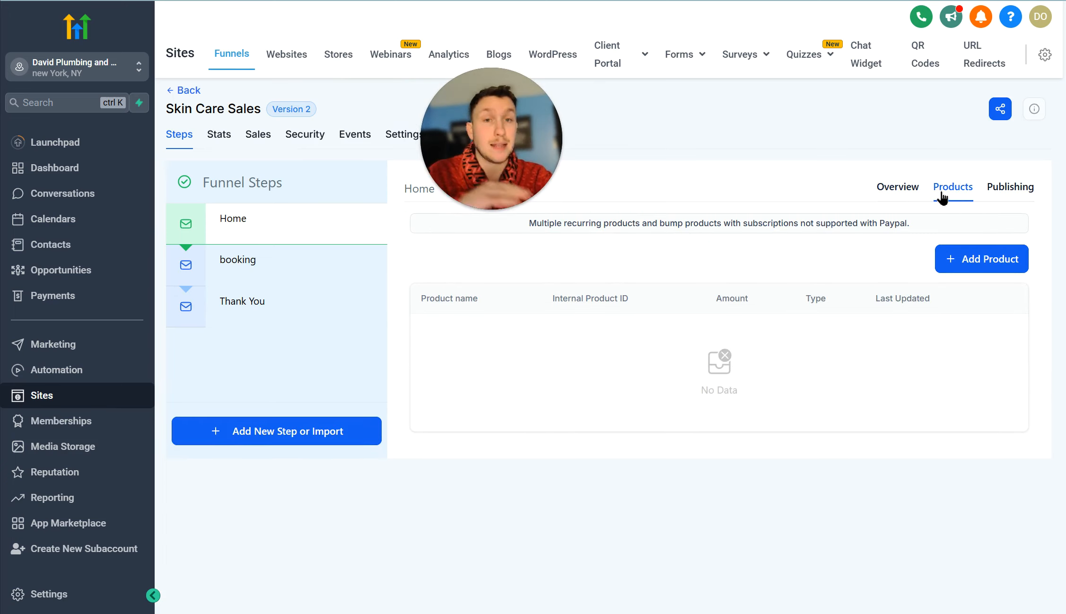
# - Add the Shampoo product to the funnel's Home step with the price Shampoo @ 30, and save it
pyautogui.click(998, 259)
pyautogui.scroll(-1, 946, 284)
pyautogui.click(751, 316)
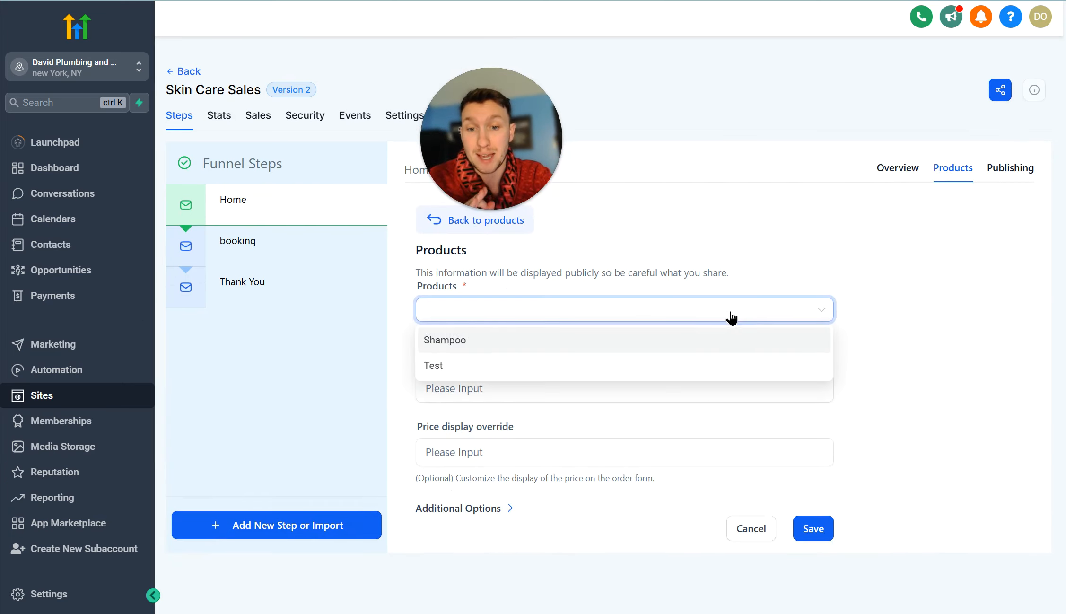
pyautogui.click(632, 347)
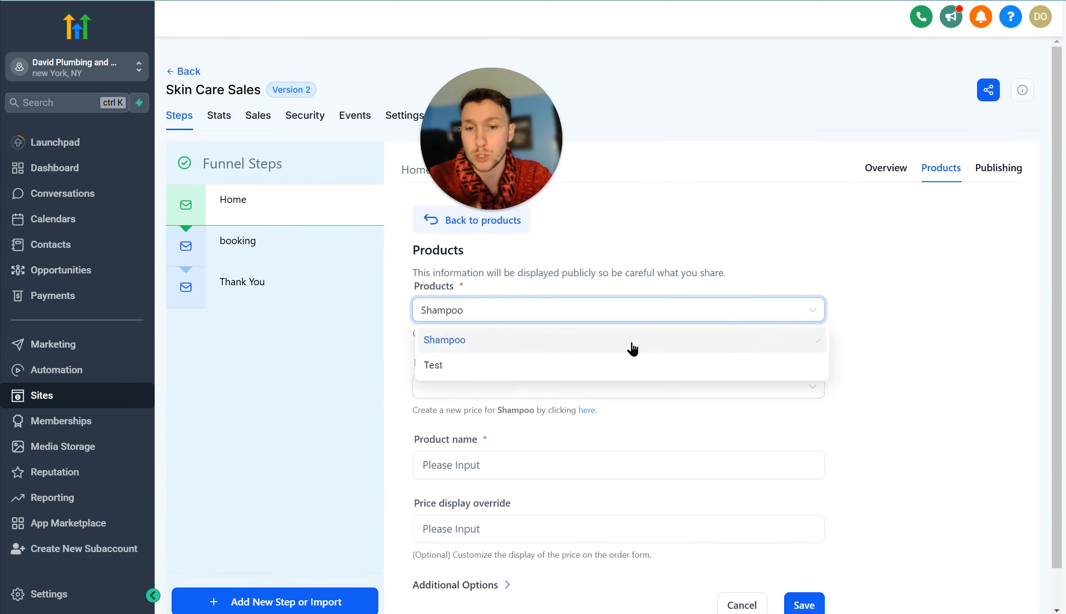
pyautogui.click(806, 606)
pyautogui.click(547, 384)
pyautogui.click(542, 418)
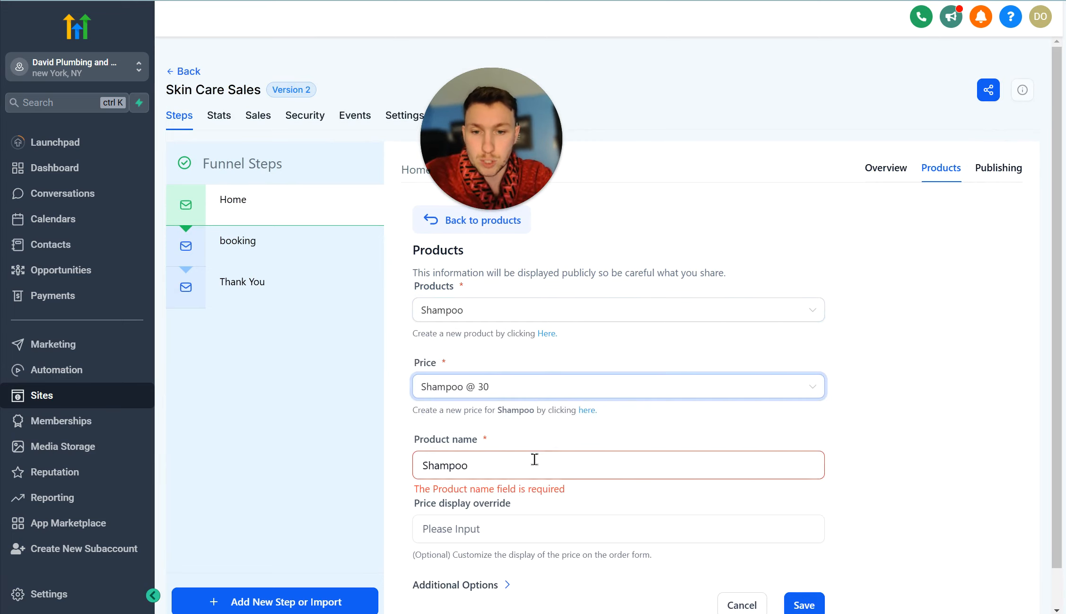
pyautogui.click(532, 470)
pyautogui.click(528, 528)
pyautogui.scroll(-1, 531, 464)
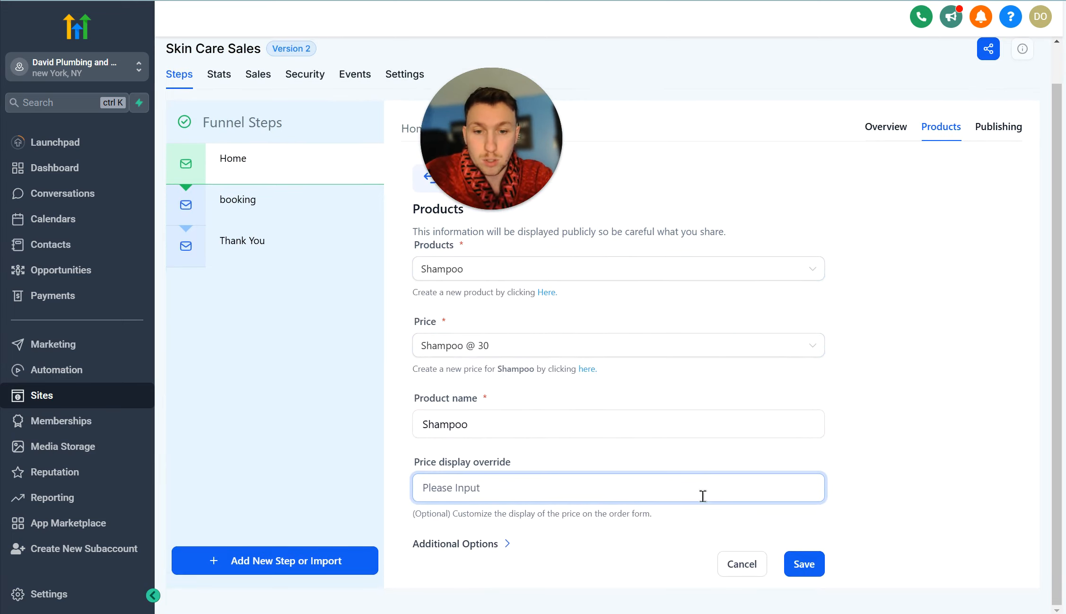
pyautogui.click(806, 567)
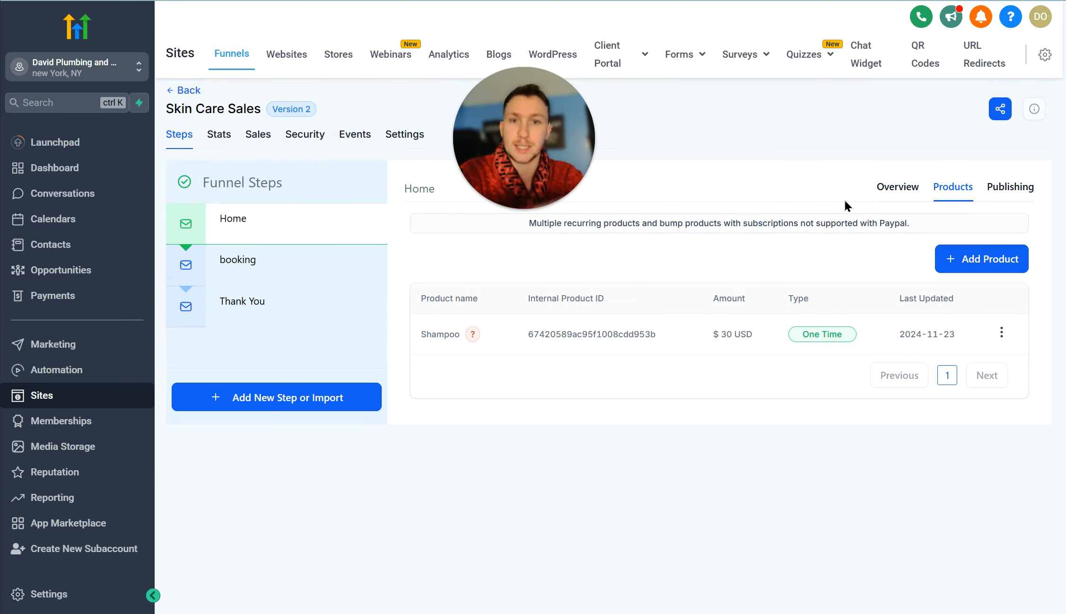
# - Set the funnel's domain to davidsplumbingandsons.com in its settings and save them
pyautogui.click(414, 137)
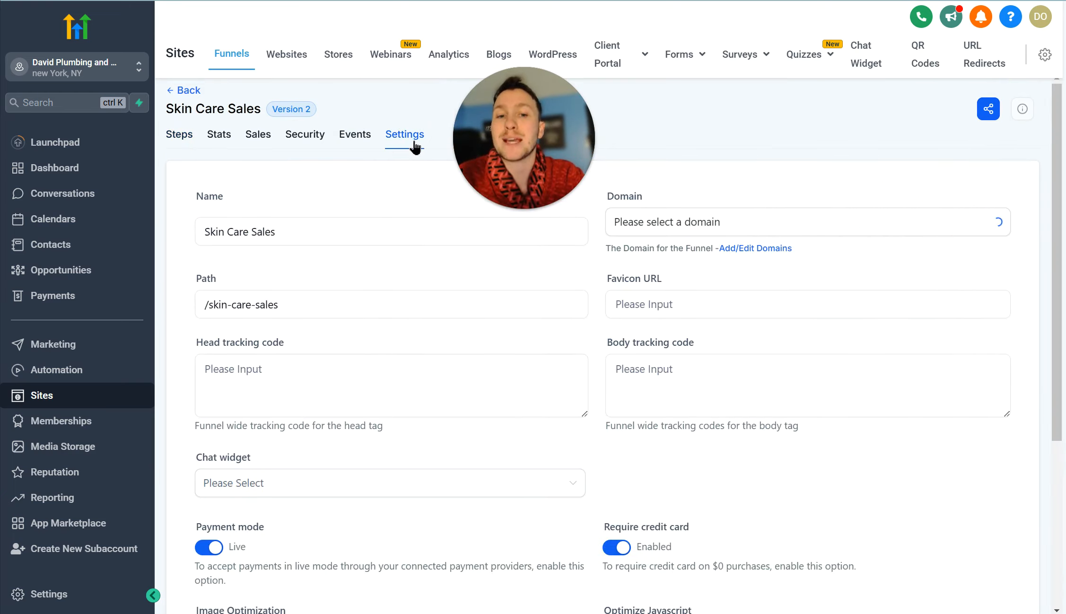
pyautogui.click(757, 231)
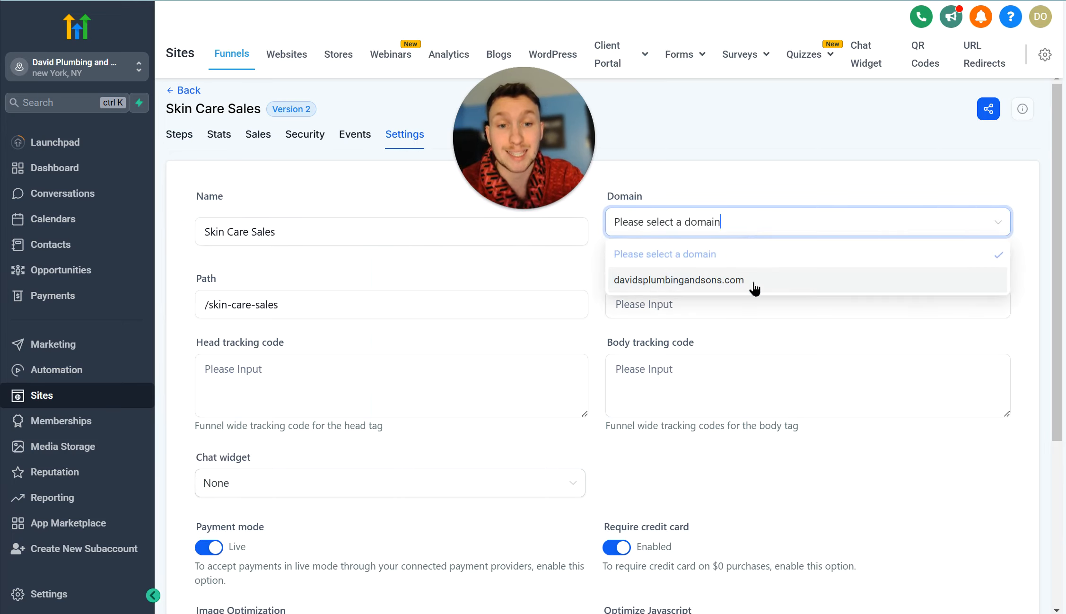
pyautogui.click(755, 284)
pyautogui.scroll(-5, 752, 287)
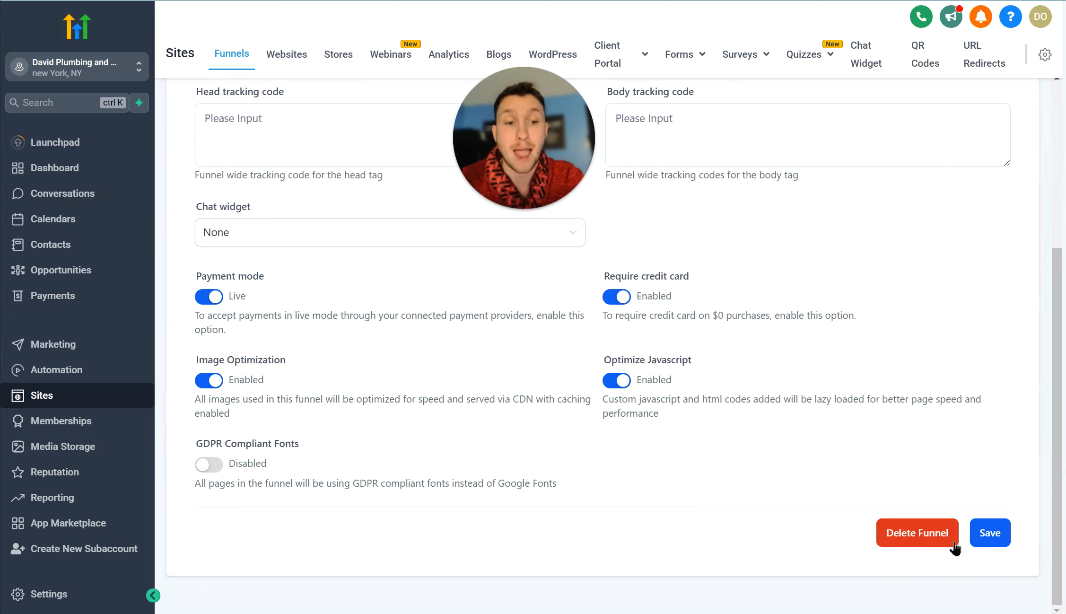
pyautogui.click(997, 544)
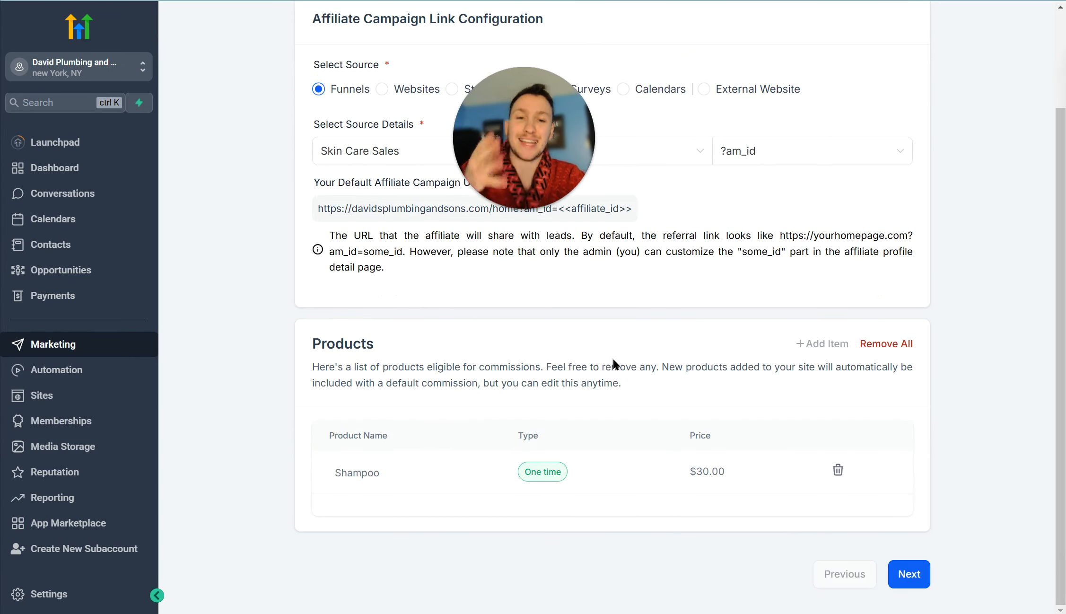
# - Review the default affiliate campaign URL and the eligible products in the new campaign's details
pyautogui.scroll(3, 613, 358)
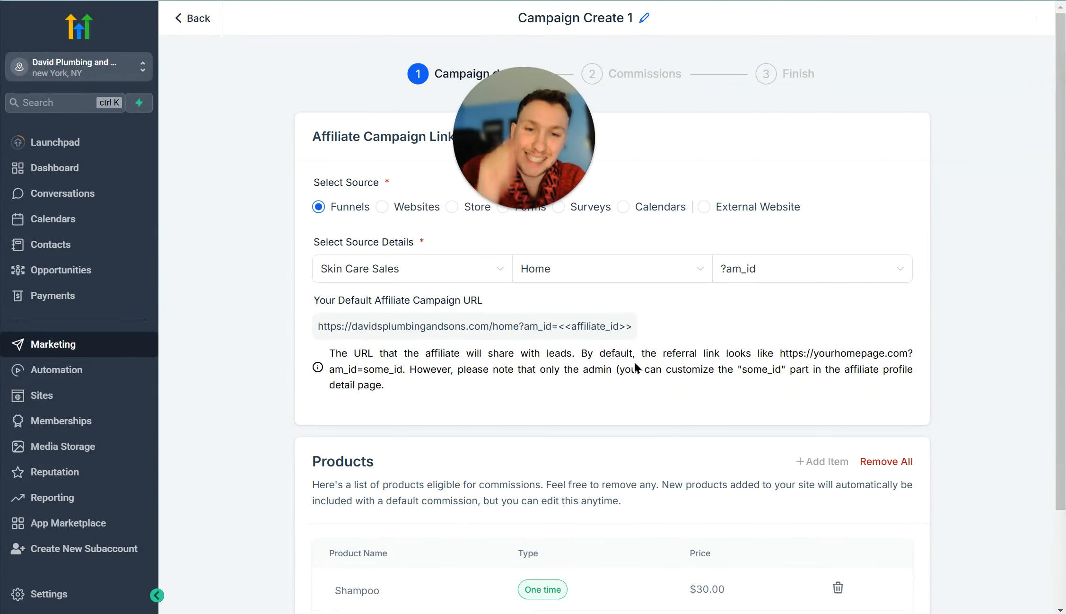
pyautogui.scroll(-3, 615, 369)
pyautogui.scroll(3, 622, 374)
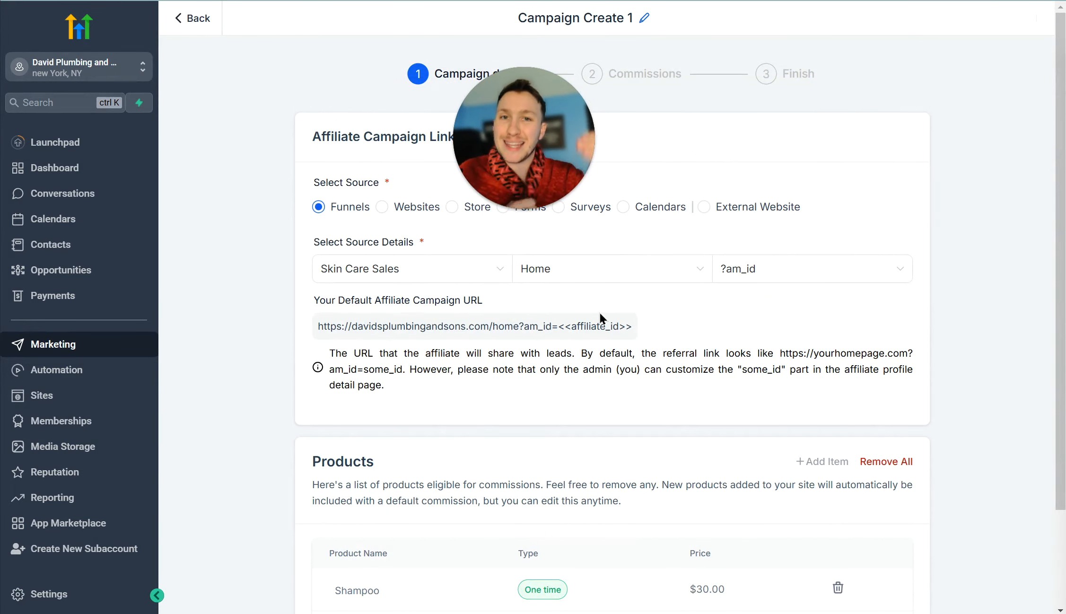
# - Continue from the campaign details to the commissions and set the default commission for all products to 30%
pyautogui.scroll(-3, 600, 312)
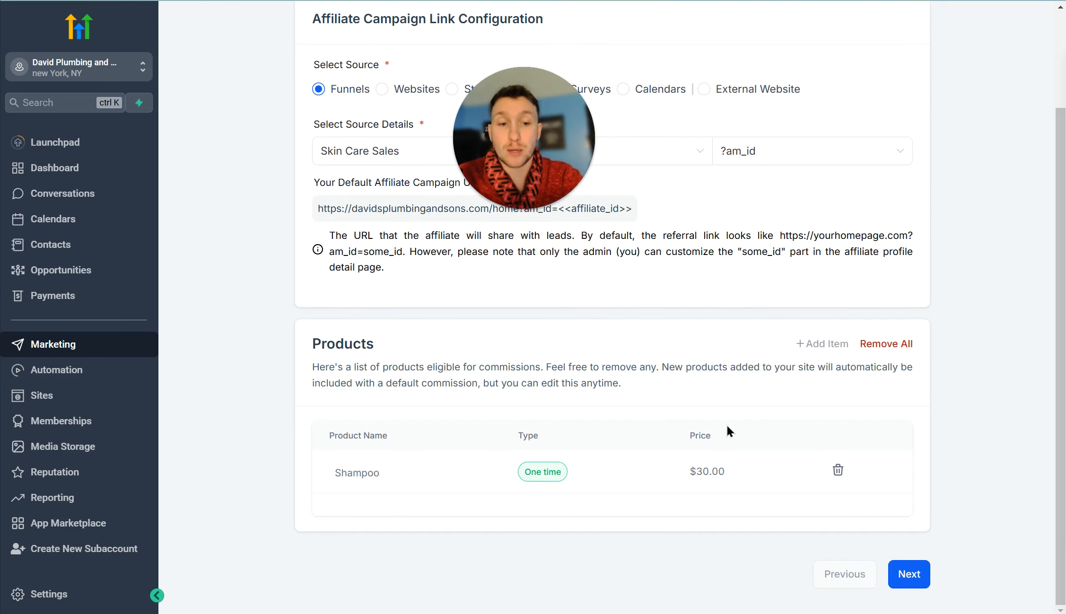
pyautogui.click(906, 578)
pyautogui.moveTo(552, 120); pyautogui.dragTo(294, 95)
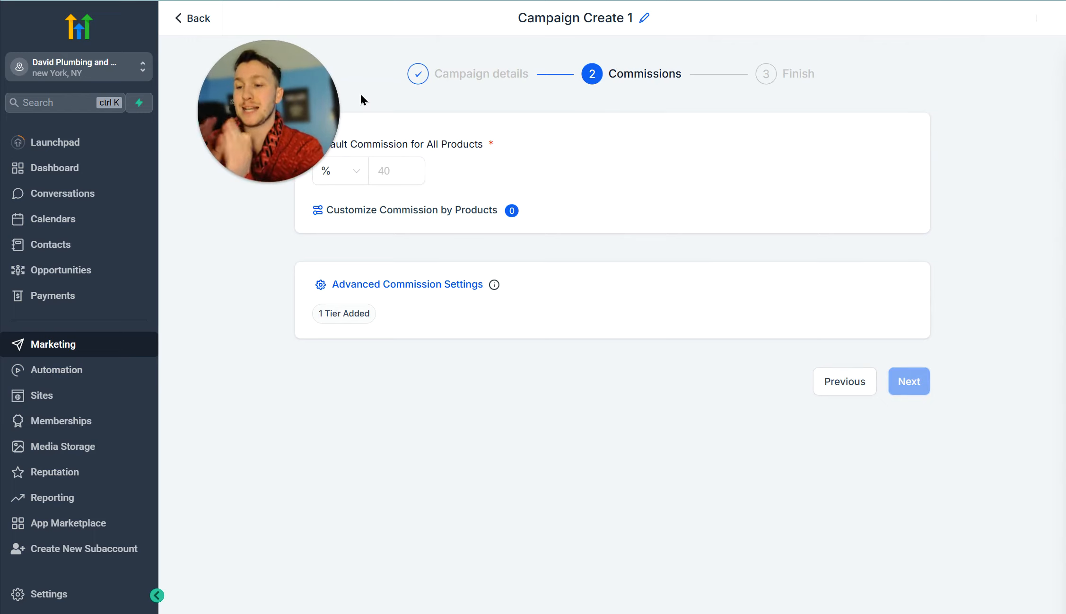
pyautogui.click(361, 171)
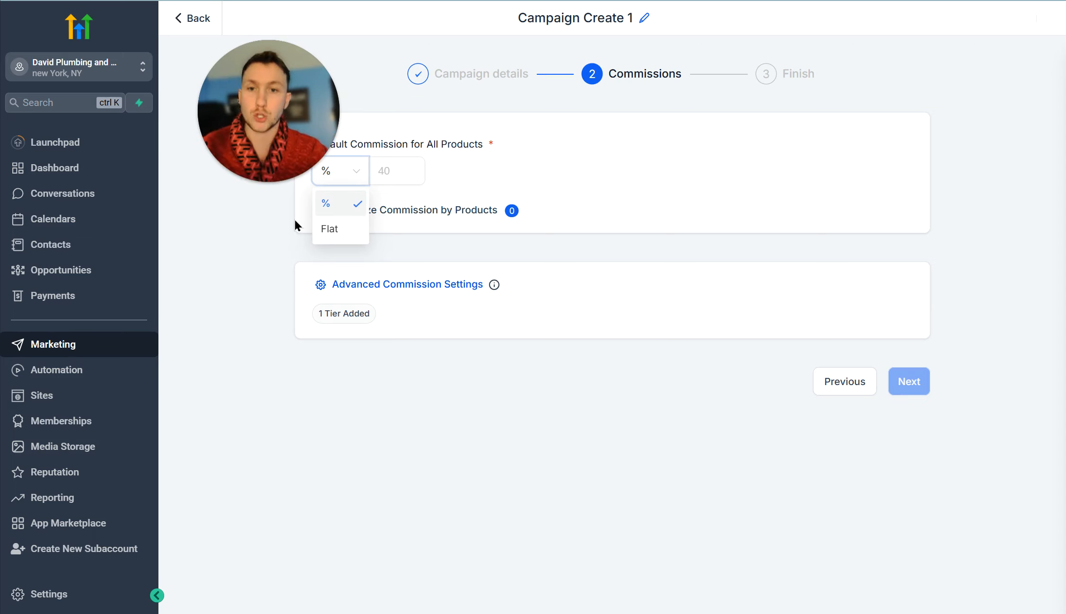
pyautogui.click(407, 169)
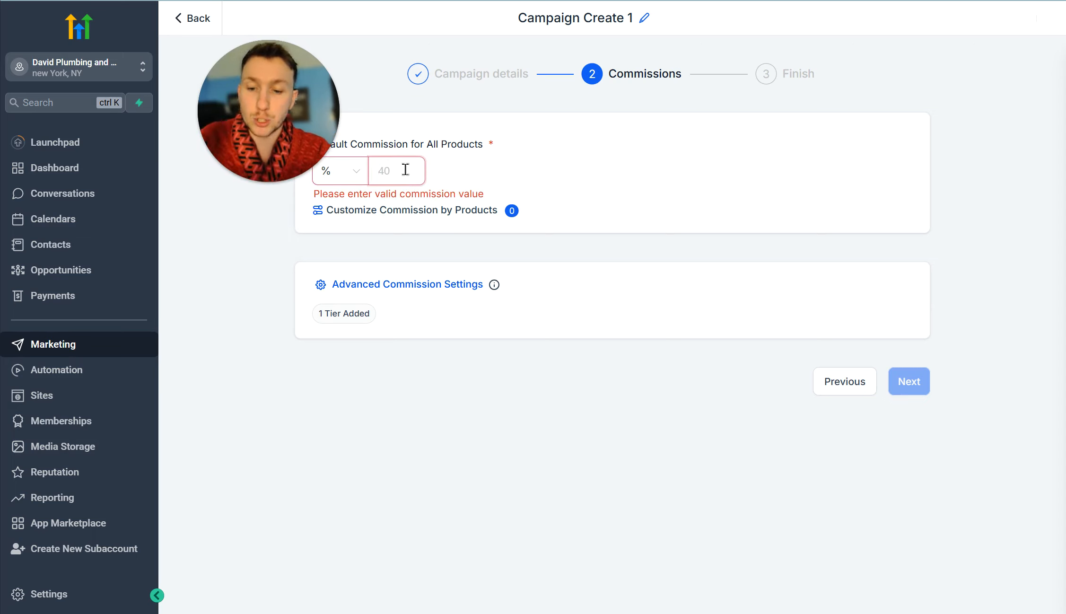
pyautogui.write('30')
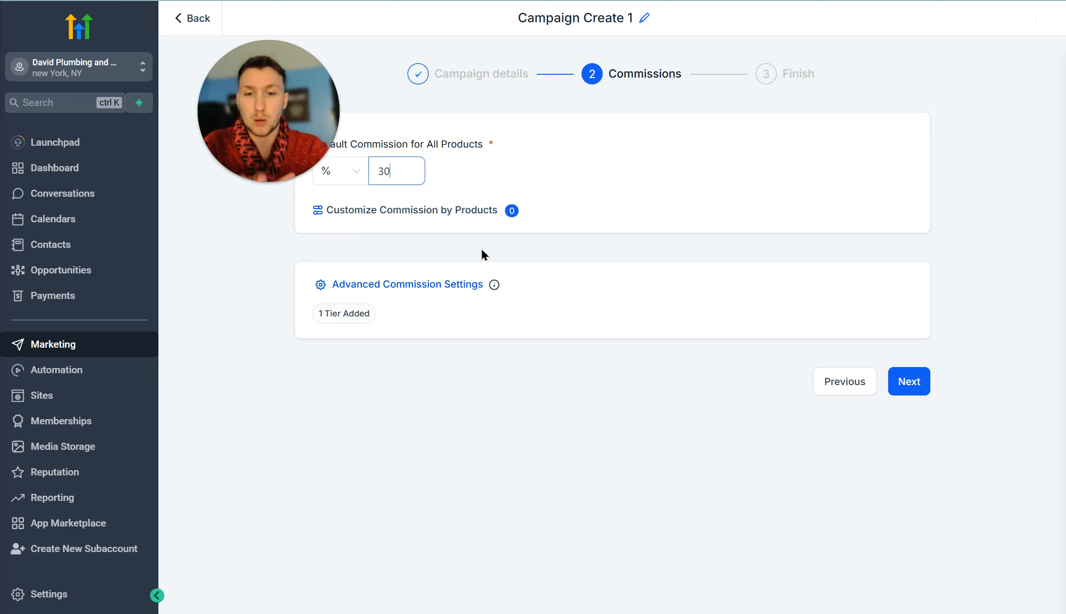
# - Save the advanced commission settings with 1 tier and proceed to the Finish stage
pyautogui.click(492, 285)
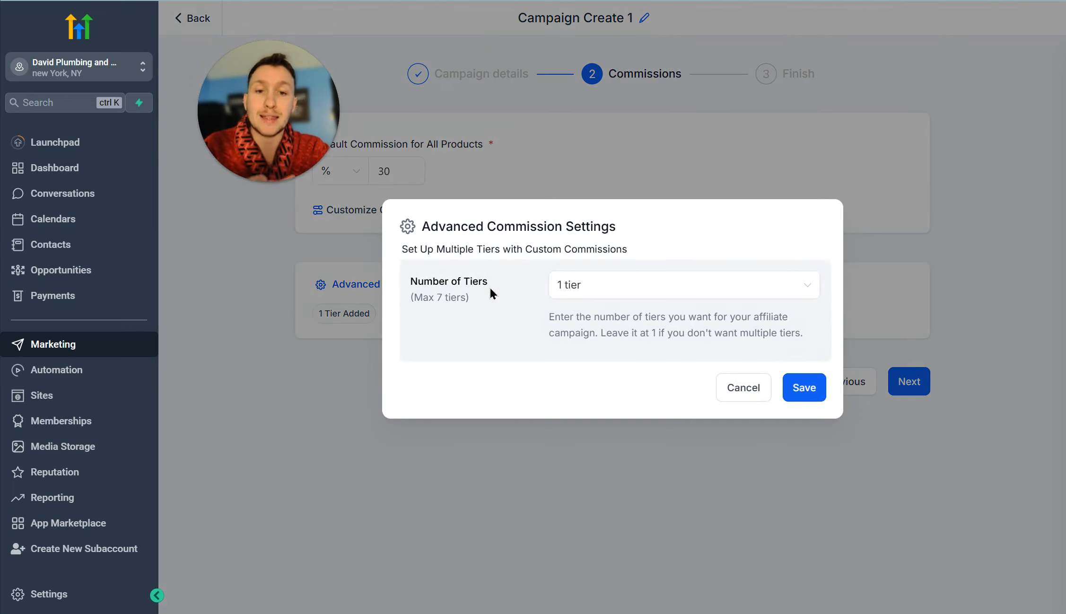
pyautogui.click(606, 297)
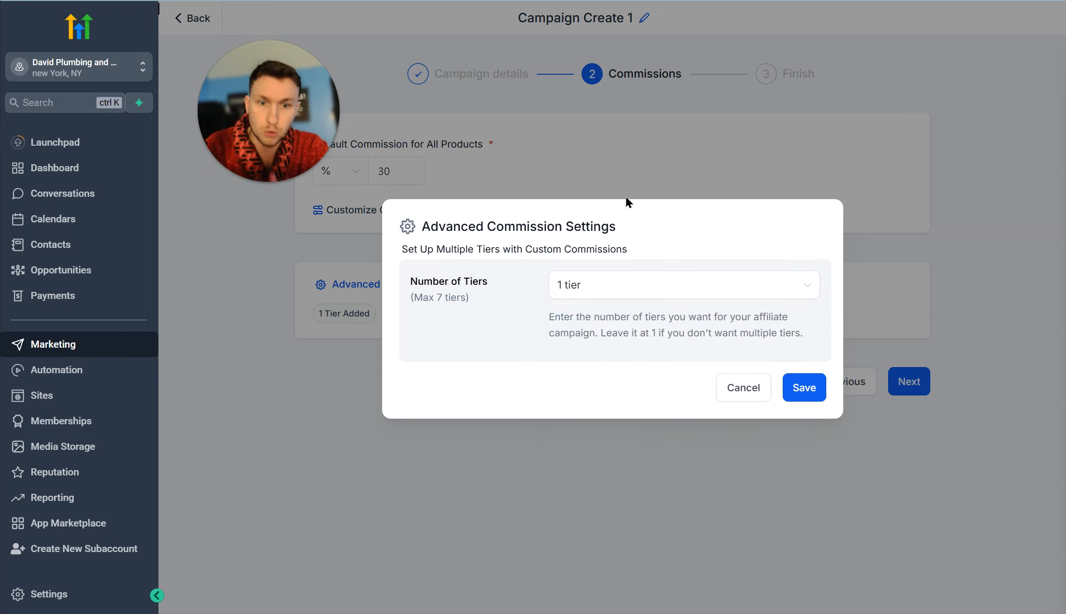
pyautogui.click(804, 392)
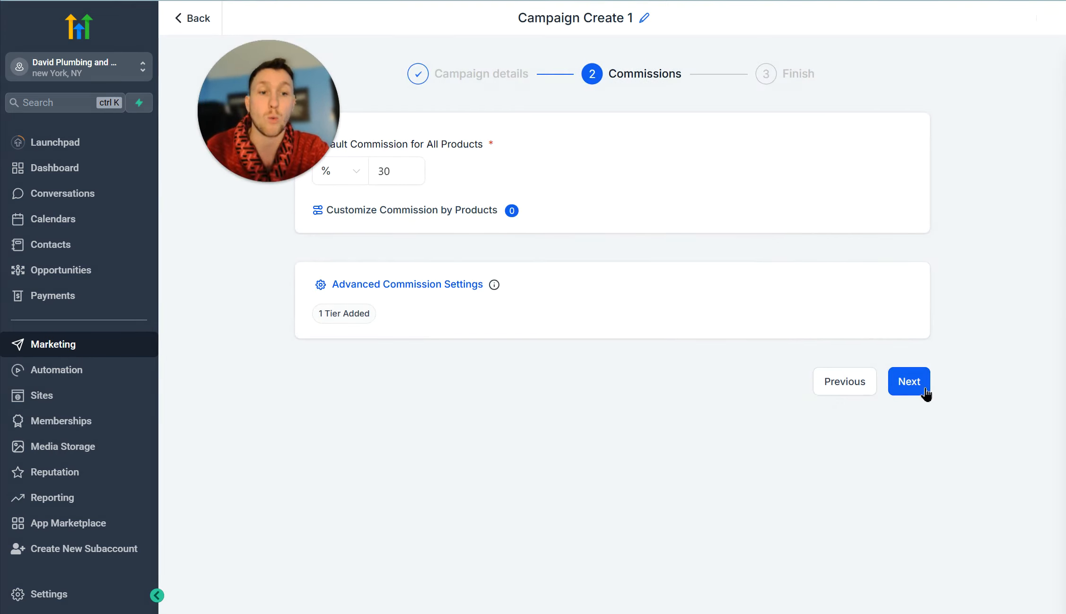
pyautogui.click(909, 381)
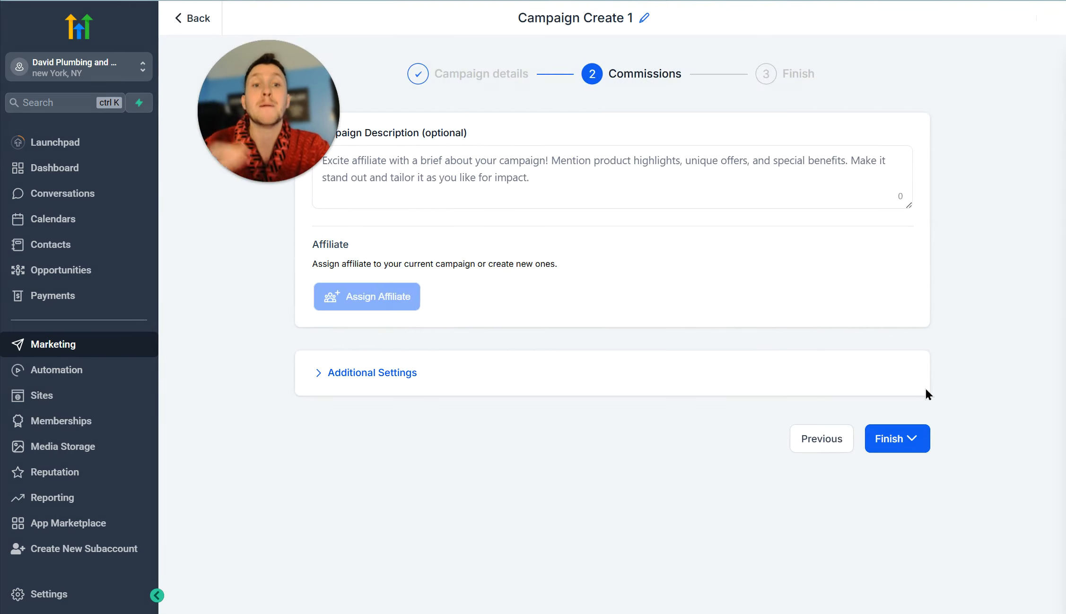
# - Enter the campaign description "Shampoo for David's plumbing and sons", correcting the flagged spelling of "David's"
pyautogui.click(754, 168)
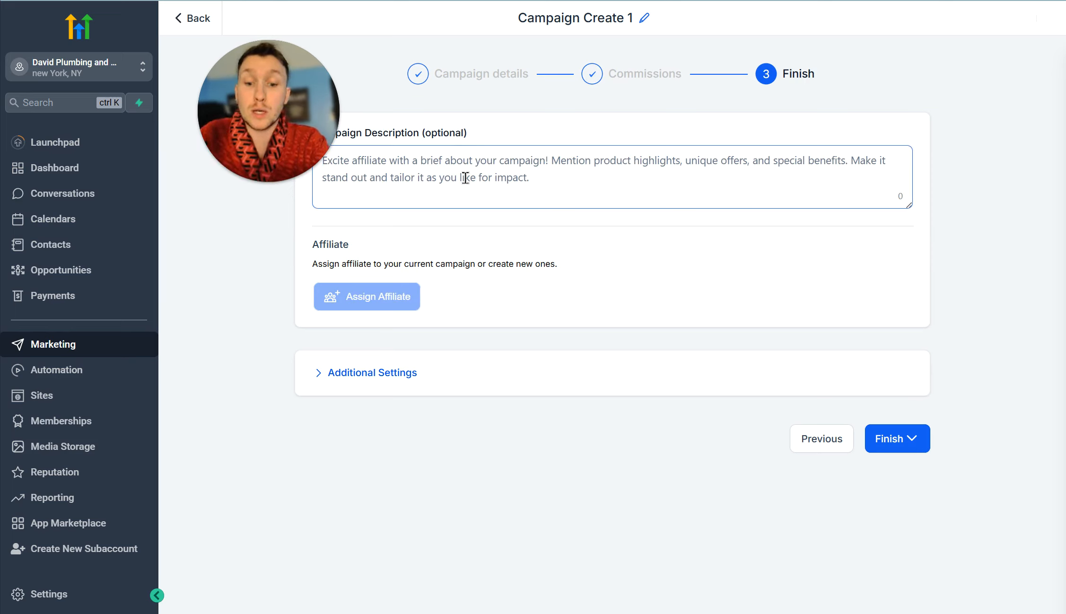
pyautogui.write('Sha')
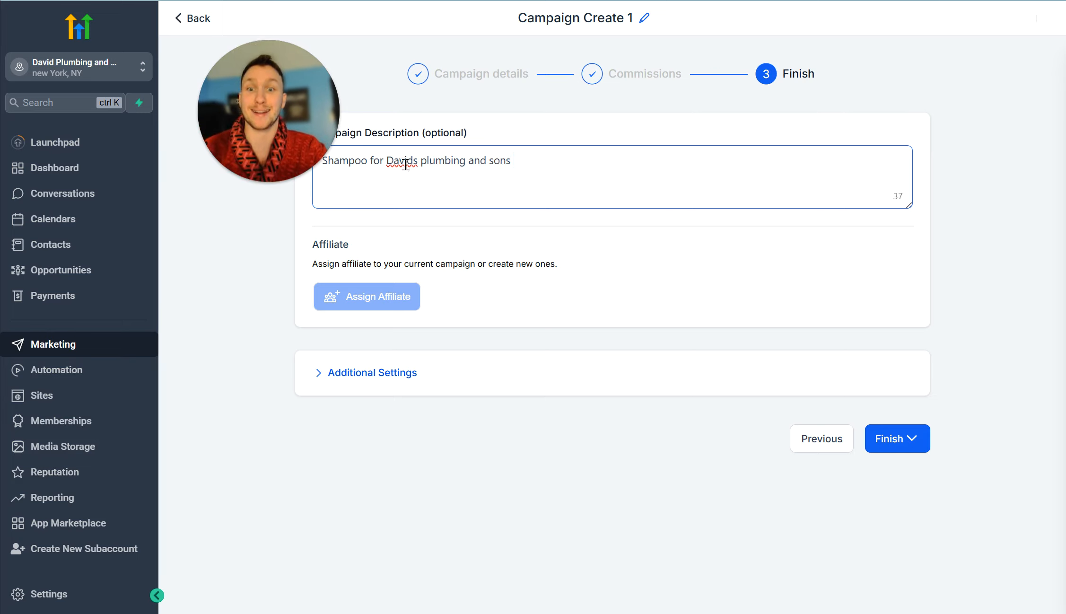
pyautogui.rightClick(406, 164)
pyautogui.click(454, 182)
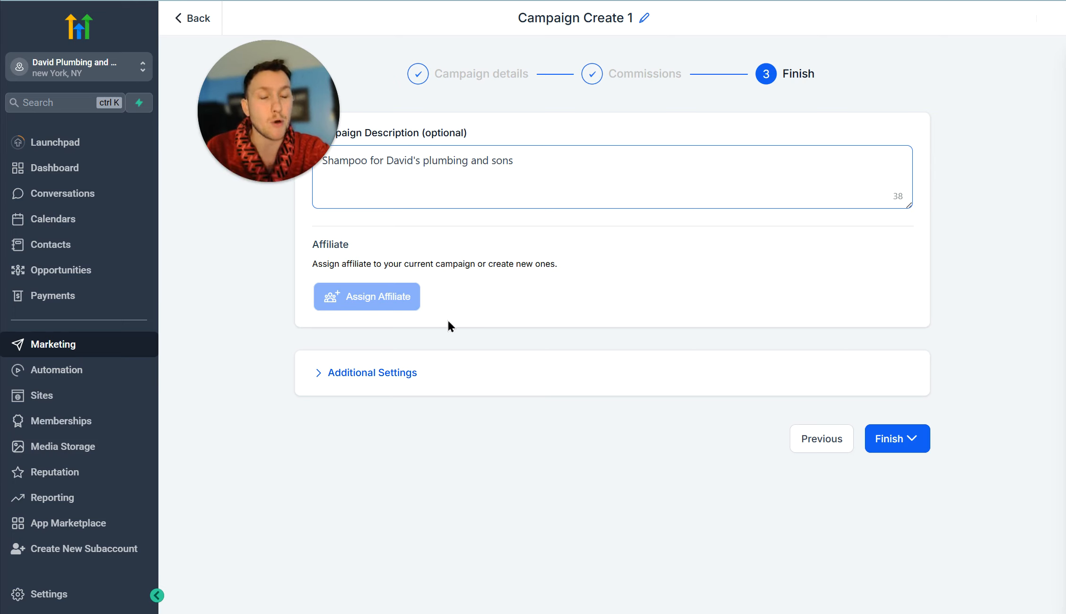
# - Expand the additional campaign settings to review them, and finish the campaign as active
pyautogui.click(406, 377)
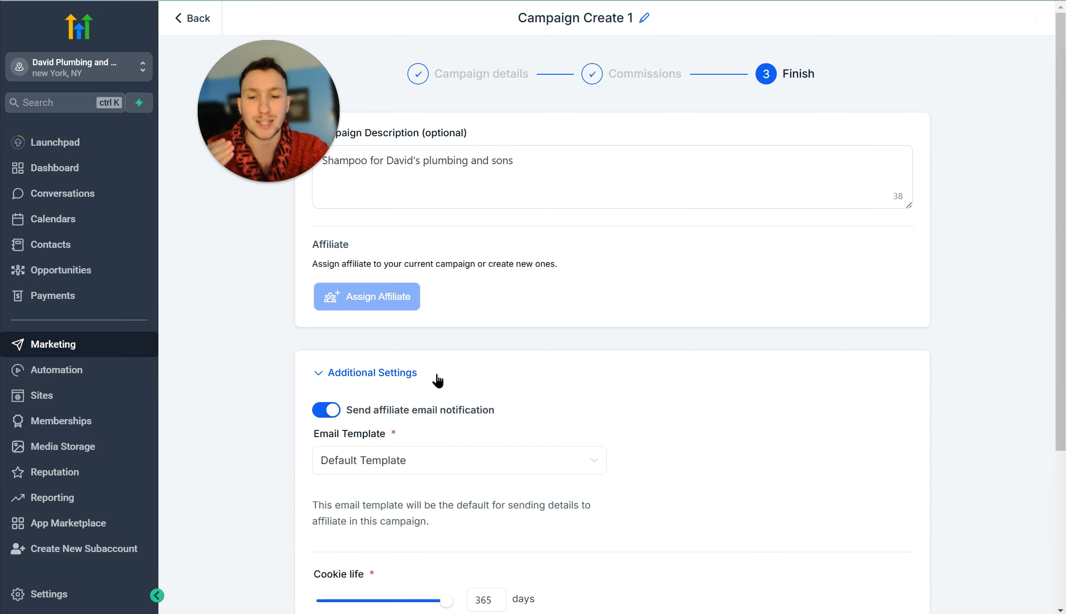
pyautogui.scroll(-4, 431, 374)
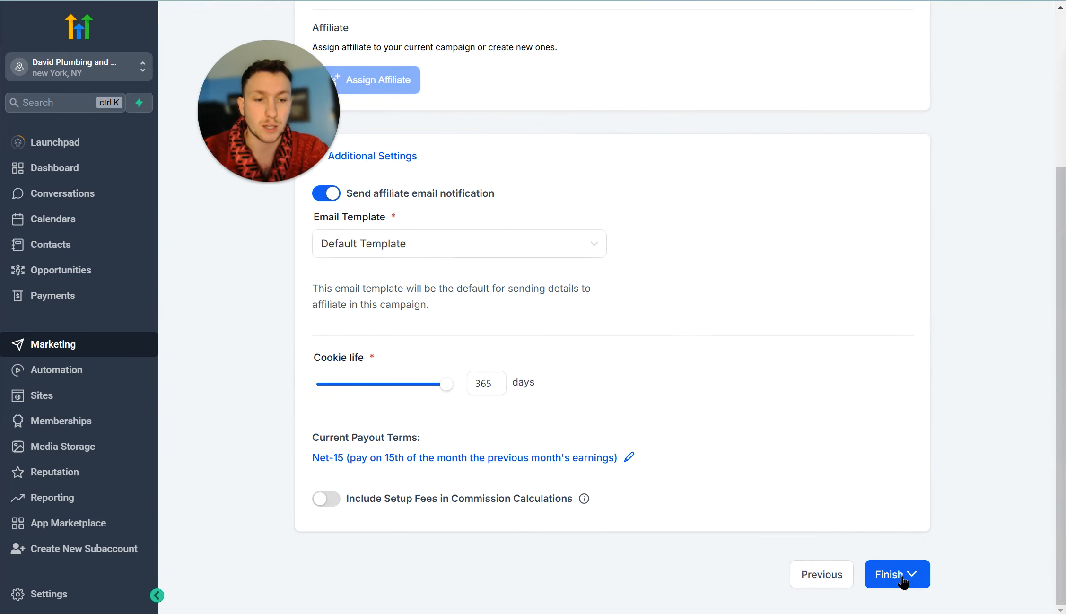
pyautogui.click(911, 574)
pyautogui.click(908, 468)
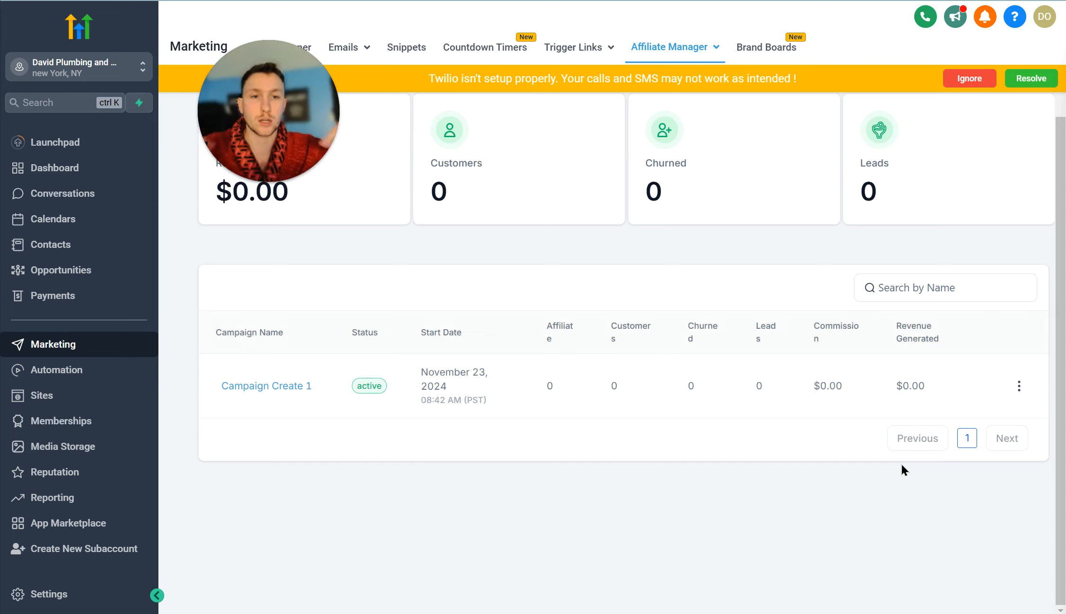
# - Dismiss the Twilio warning and look over the affiliate dashboard, the campaign list and the actions available for Campaign Create 1
pyautogui.click(974, 79)
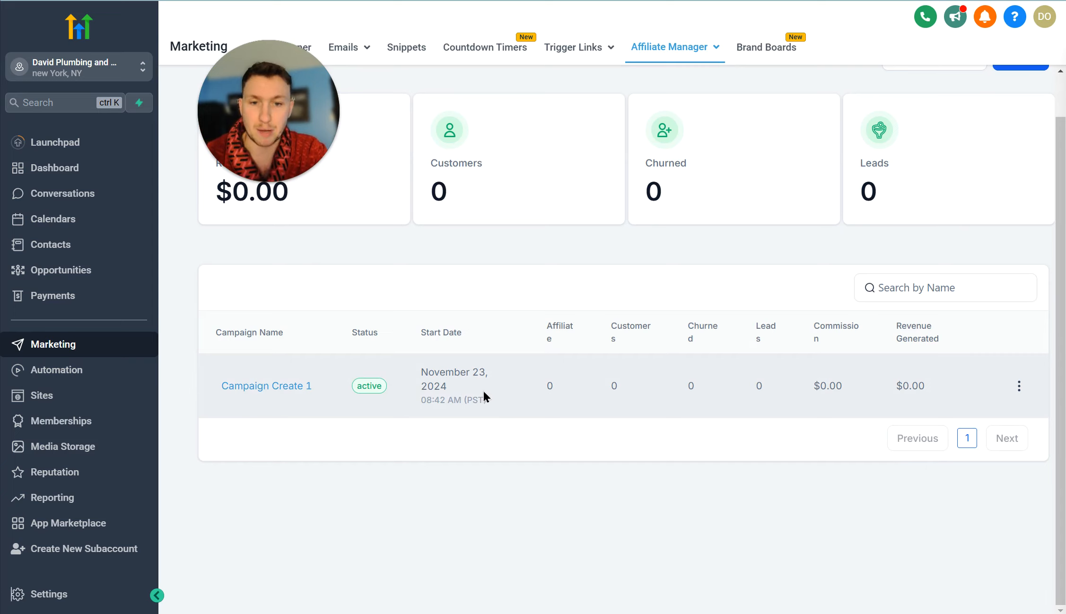
pyautogui.scroll(1, 488, 397)
pyautogui.moveTo(675, 54)
pyautogui.click(700, 76)
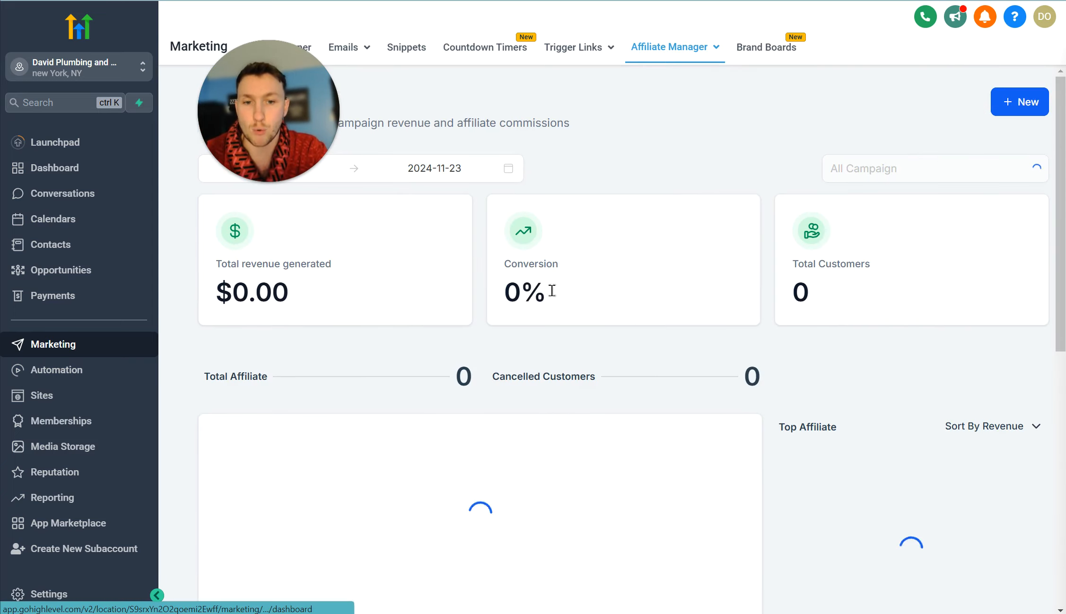
pyautogui.click(690, 102)
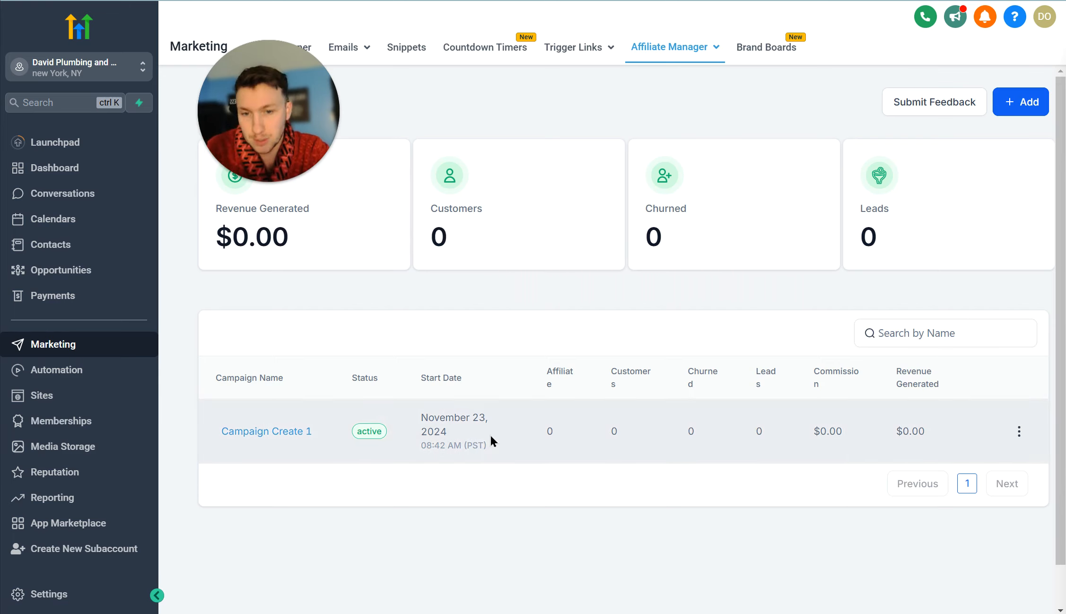
pyautogui.click(1019, 431)
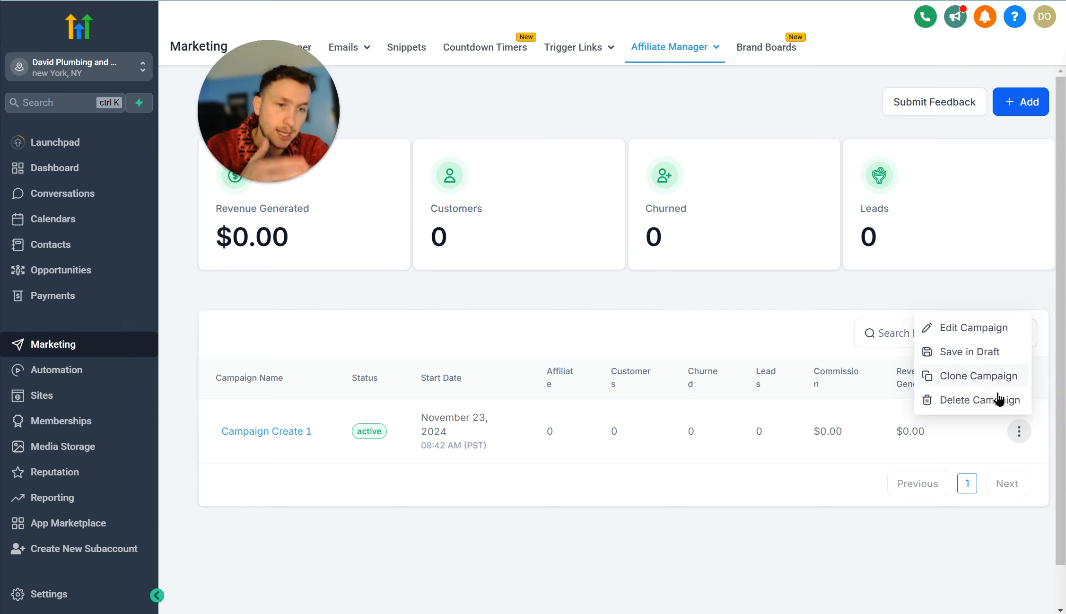
pyautogui.click(785, 279)
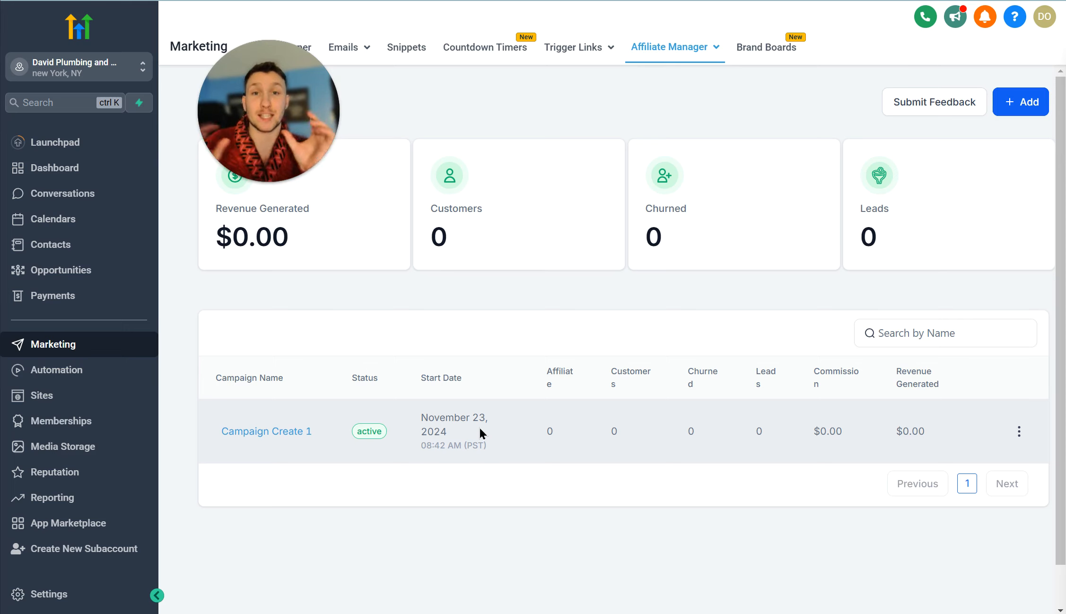
# - Open the Affiliate list in the Affiliate Manager
pyautogui.click(695, 47)
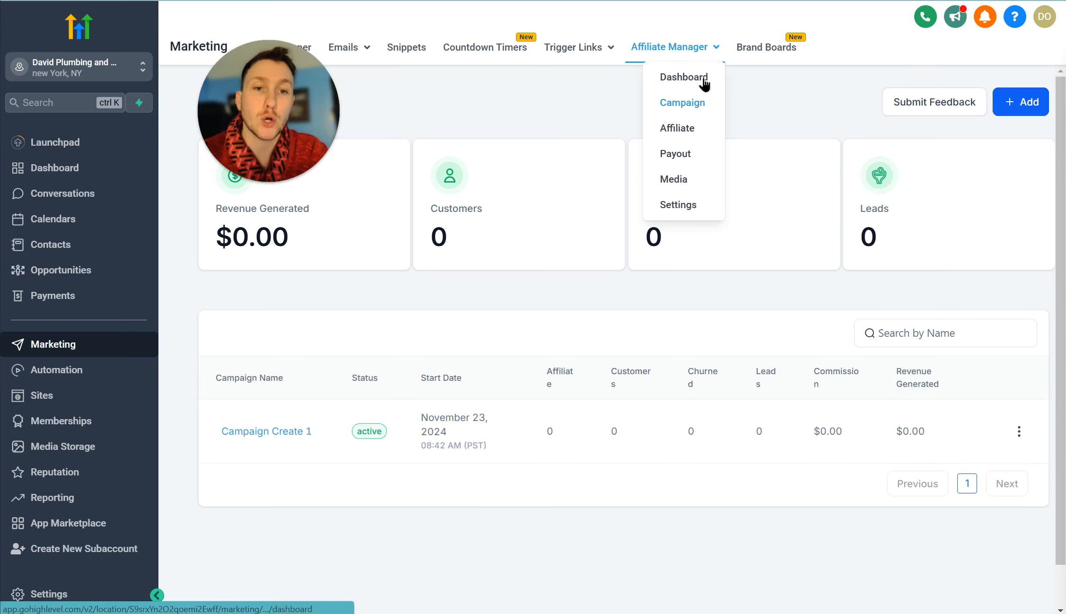
pyautogui.click(688, 134)
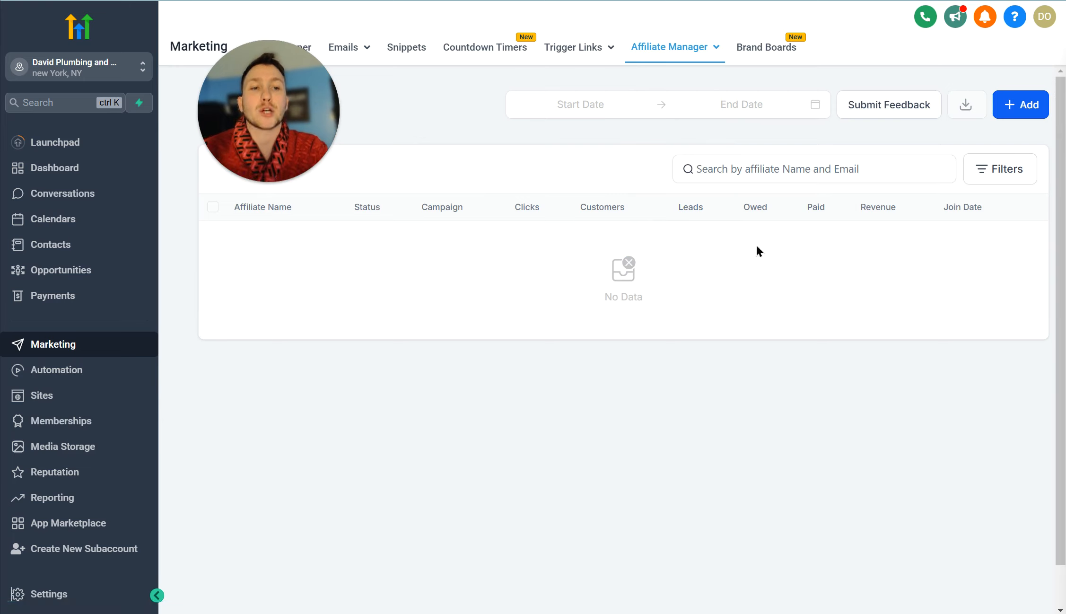
pyautogui.click(1025, 116)
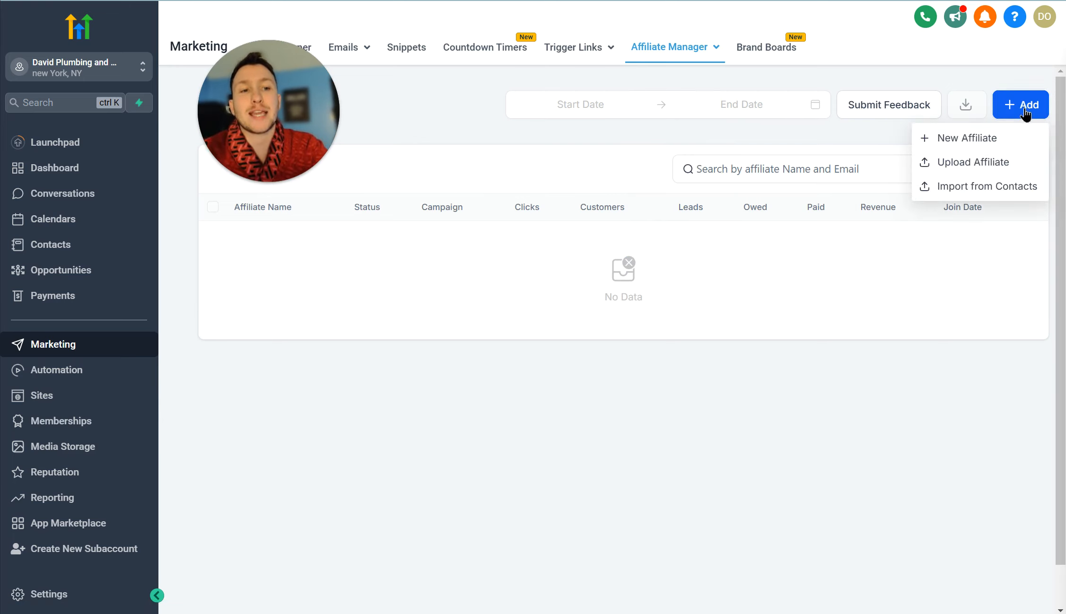
pyautogui.click(1022, 138)
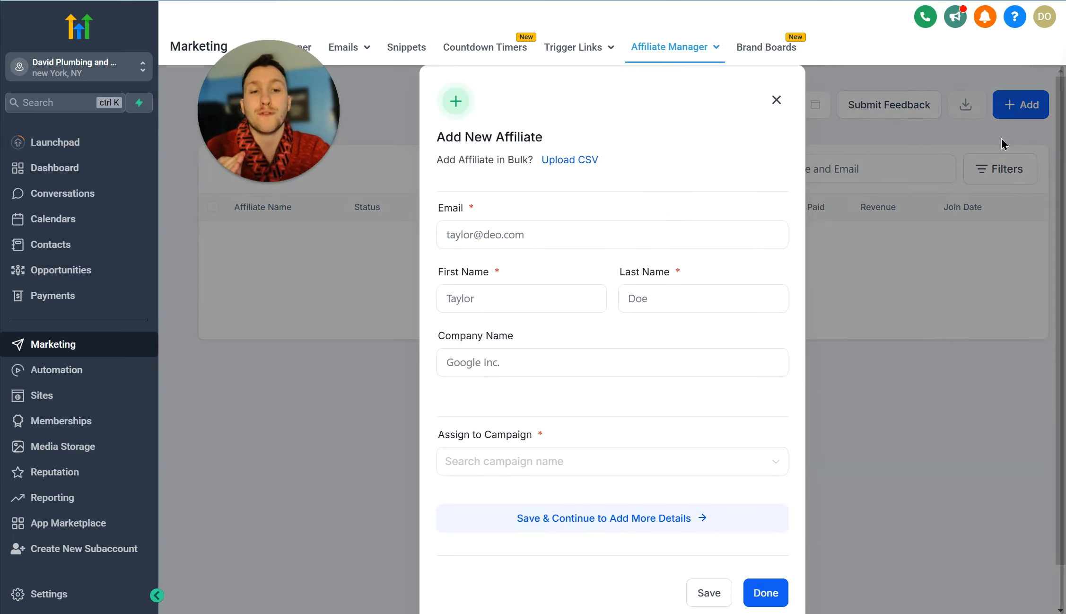
pyautogui.scroll(-1, 620, 255)
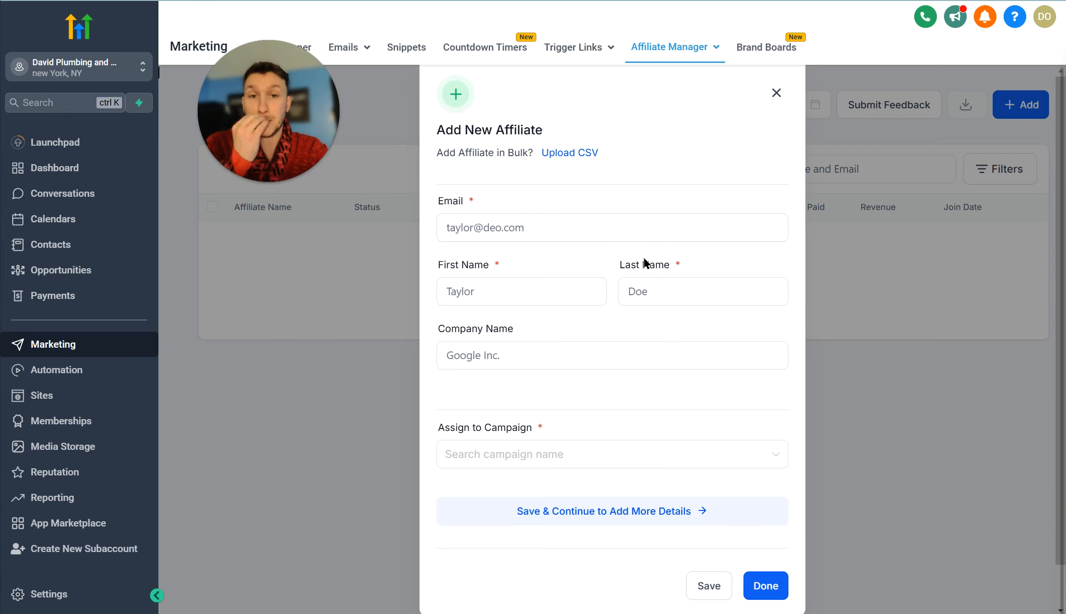
pyautogui.click(776, 93)
# - Import the second listed contact from the contacts as an affiliate and refresh the affiliate list
pyautogui.click(1001, 115)
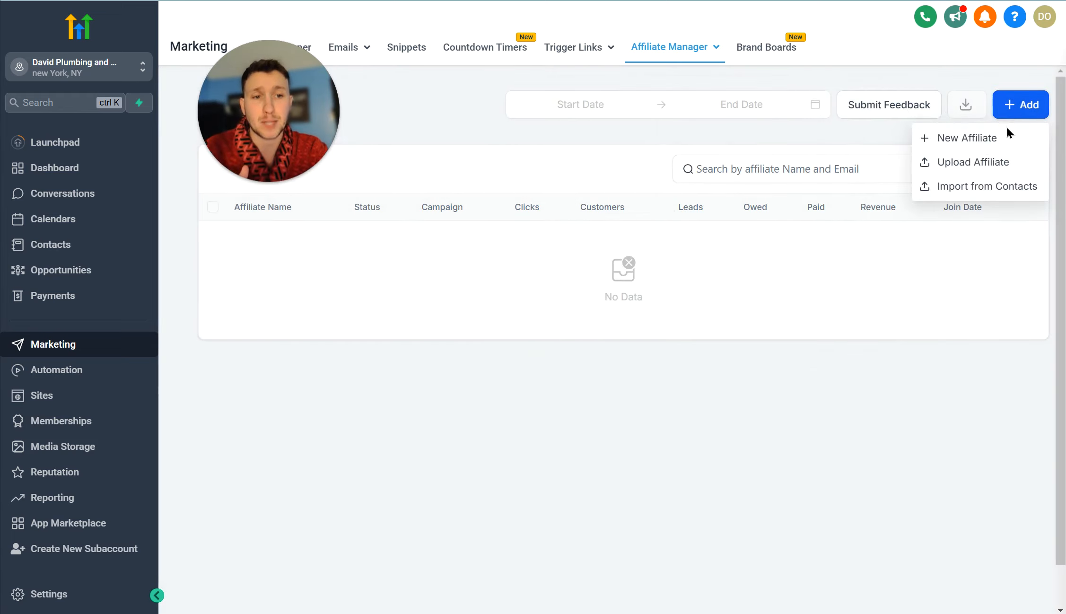
pyautogui.click(1007, 186)
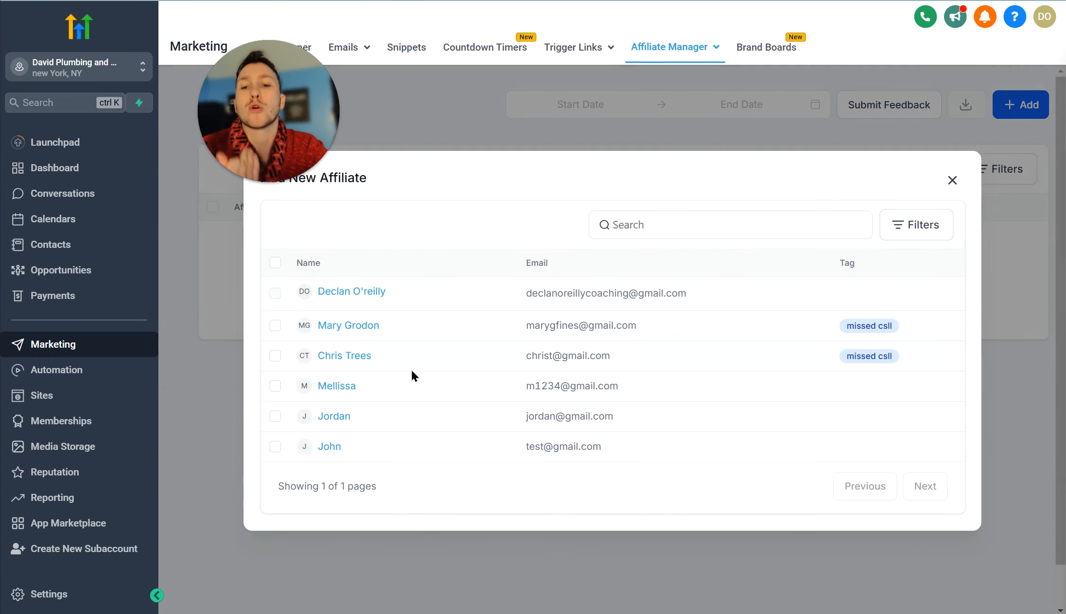
pyautogui.click(276, 326)
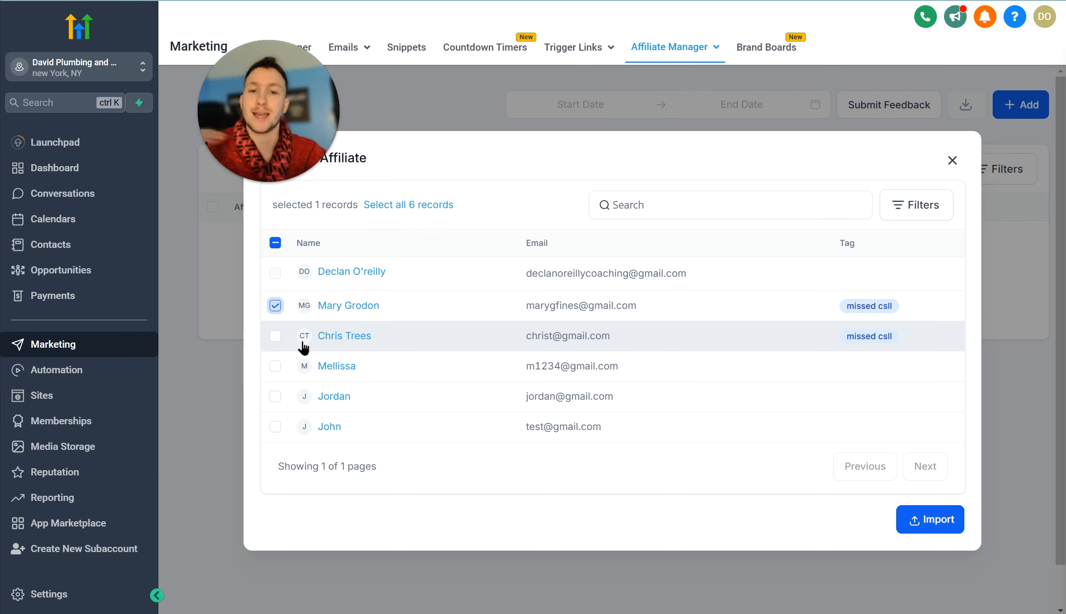
pyautogui.click(915, 523)
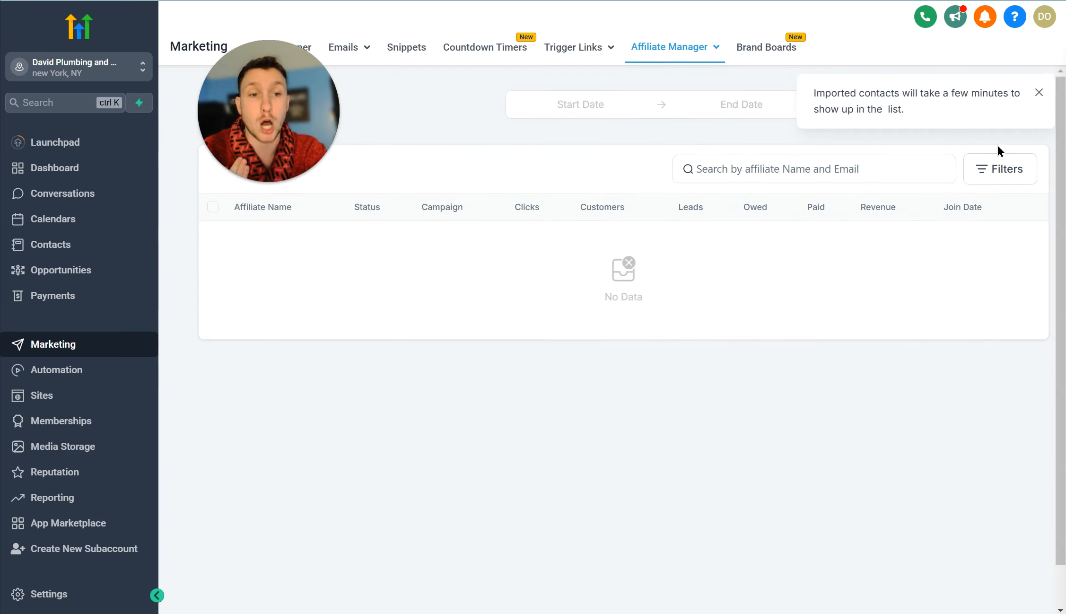
pyautogui.click(1039, 93)
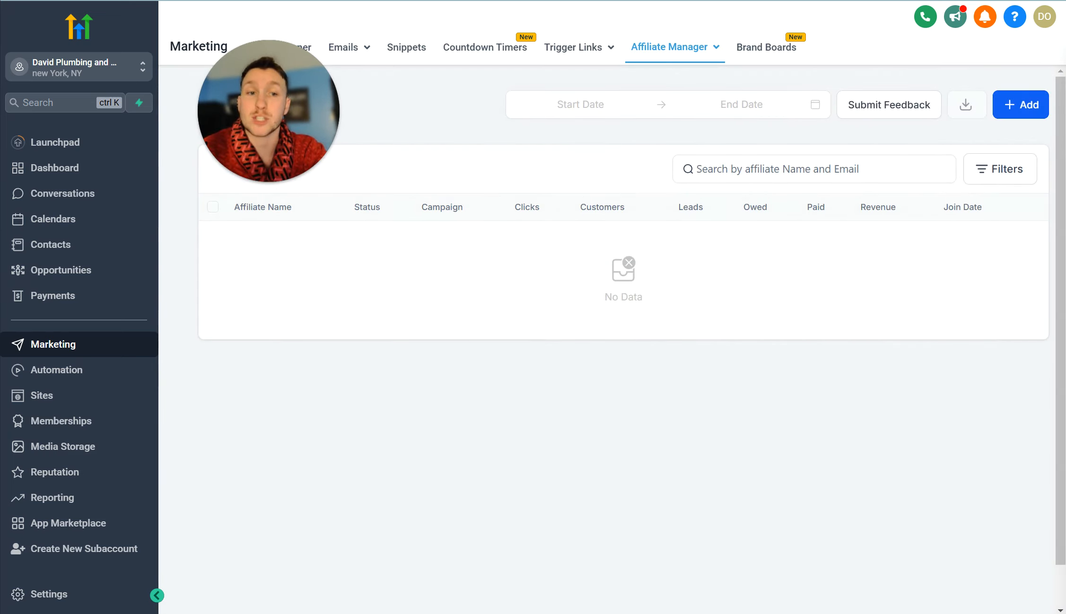
pyautogui.press('F5')
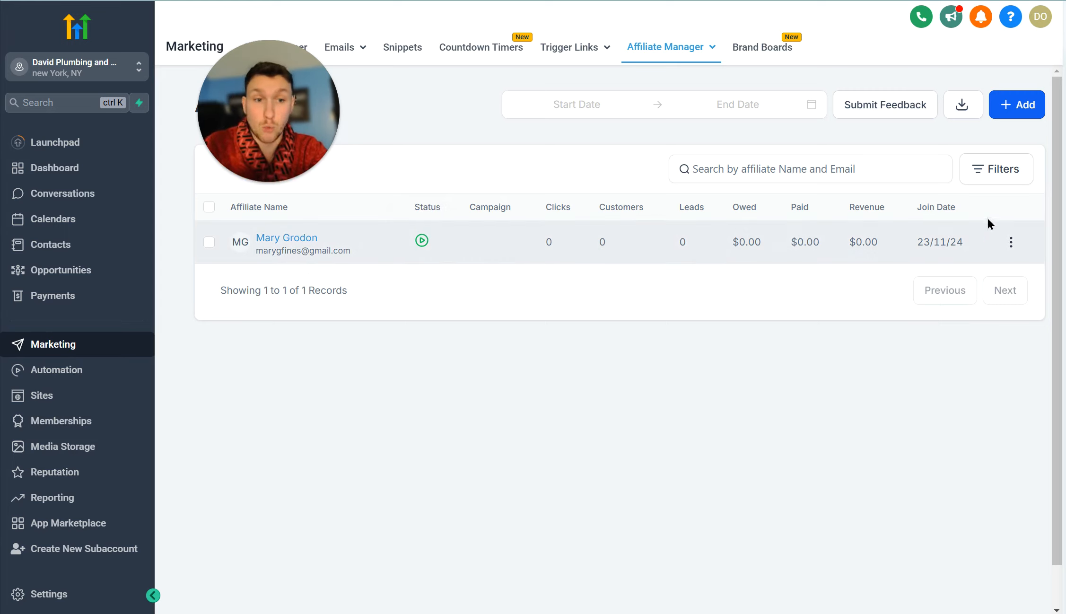
# - Assign the listed affiliate to Campaign Create 1, and copy the generated magic link before closing the dialog
pyautogui.click(1007, 245)
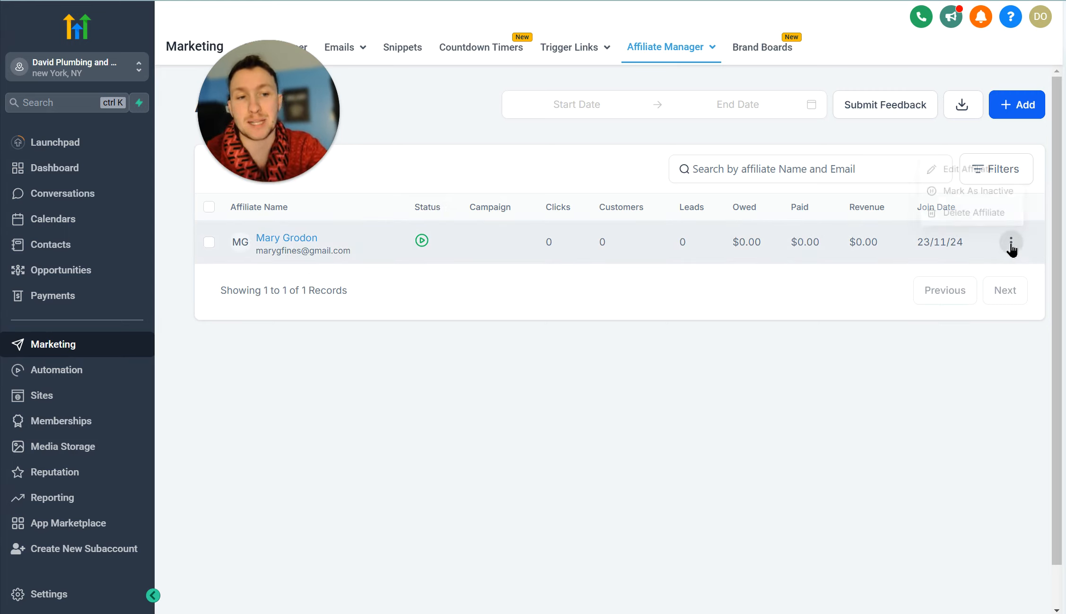
pyautogui.click(980, 163)
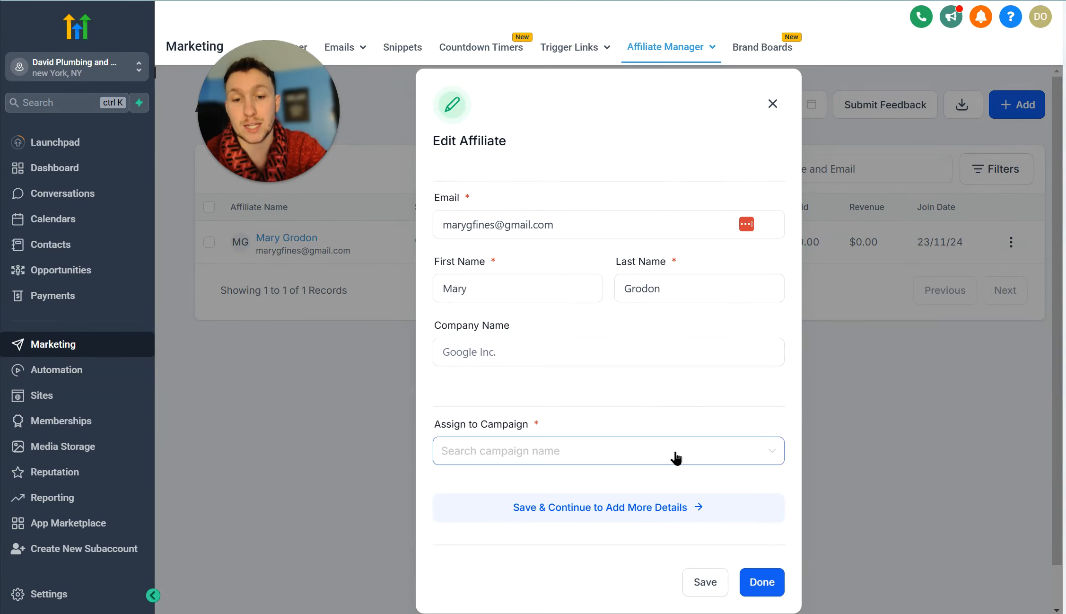
pyautogui.click(677, 455)
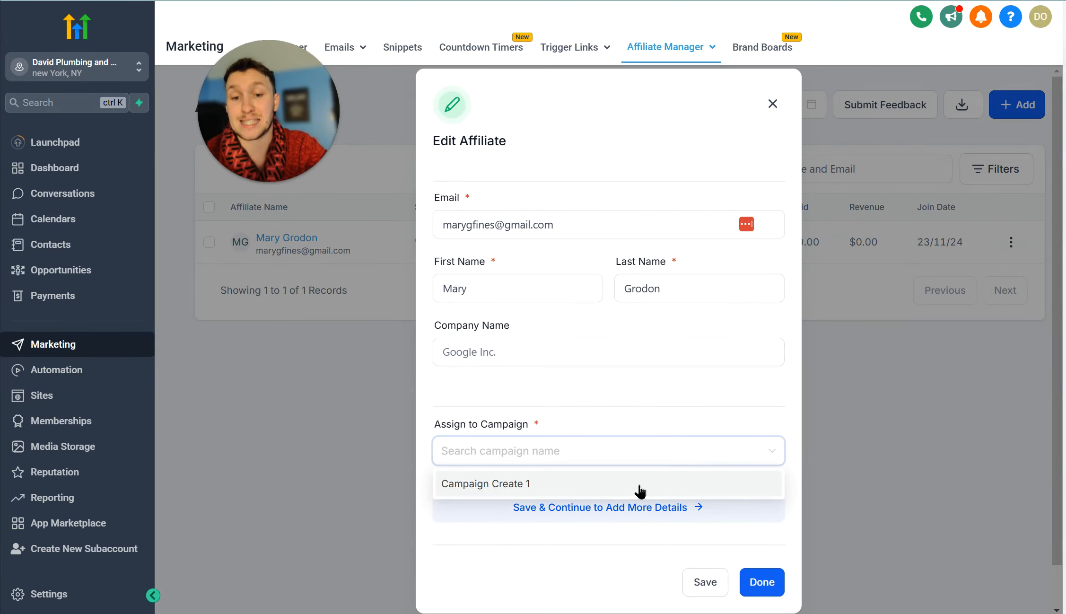
pyautogui.click(640, 492)
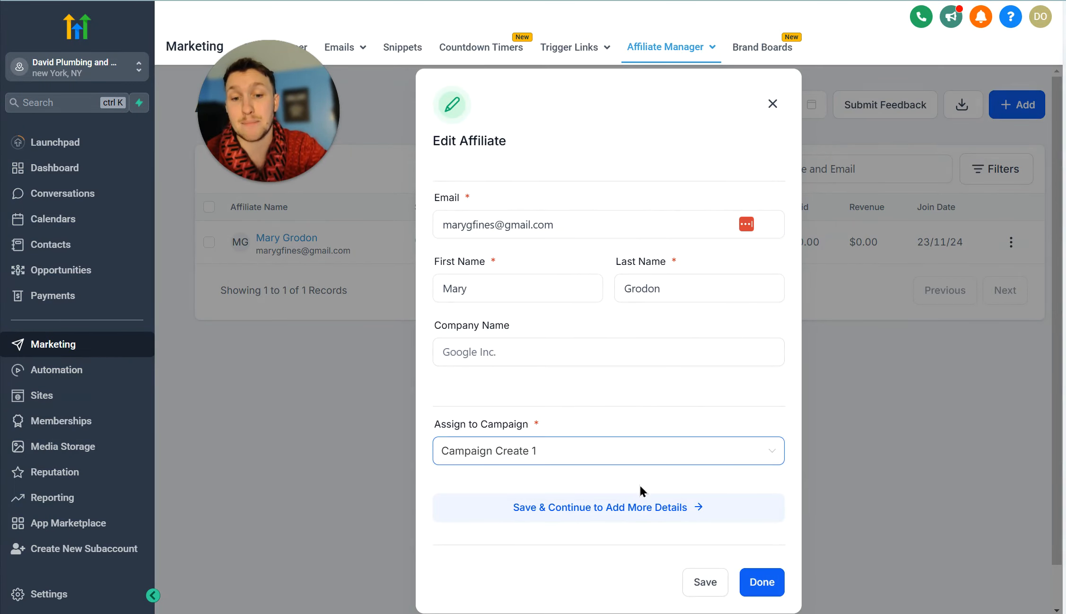
pyautogui.click(768, 592)
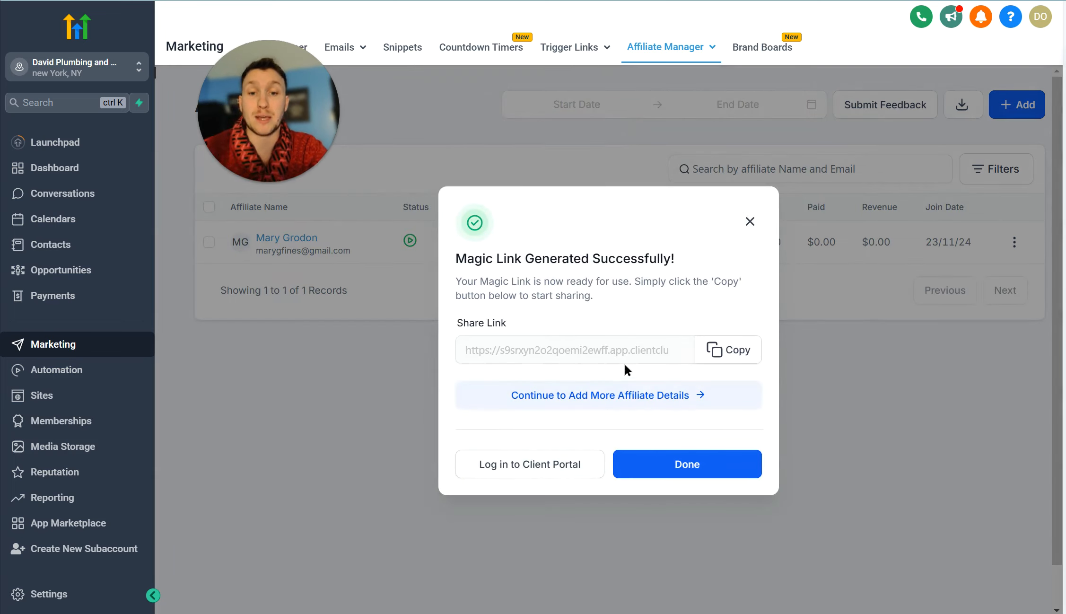
pyautogui.click(716, 356)
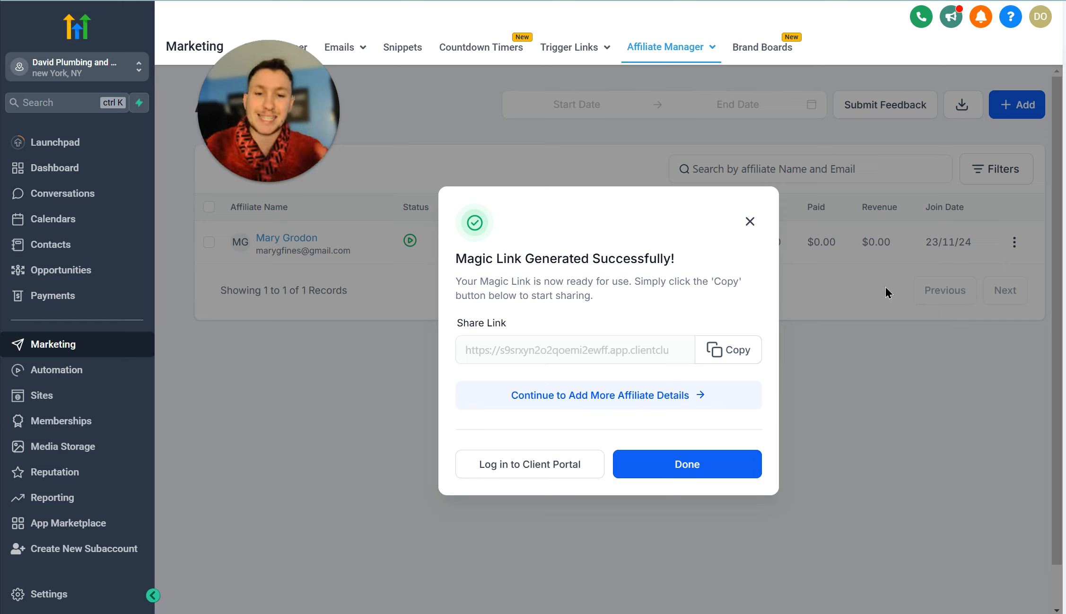
pyautogui.click(730, 464)
# - Open Campaign Create 1 for editing and review its affiliate link configuration and eligible products
pyautogui.moveTo(702, 52)
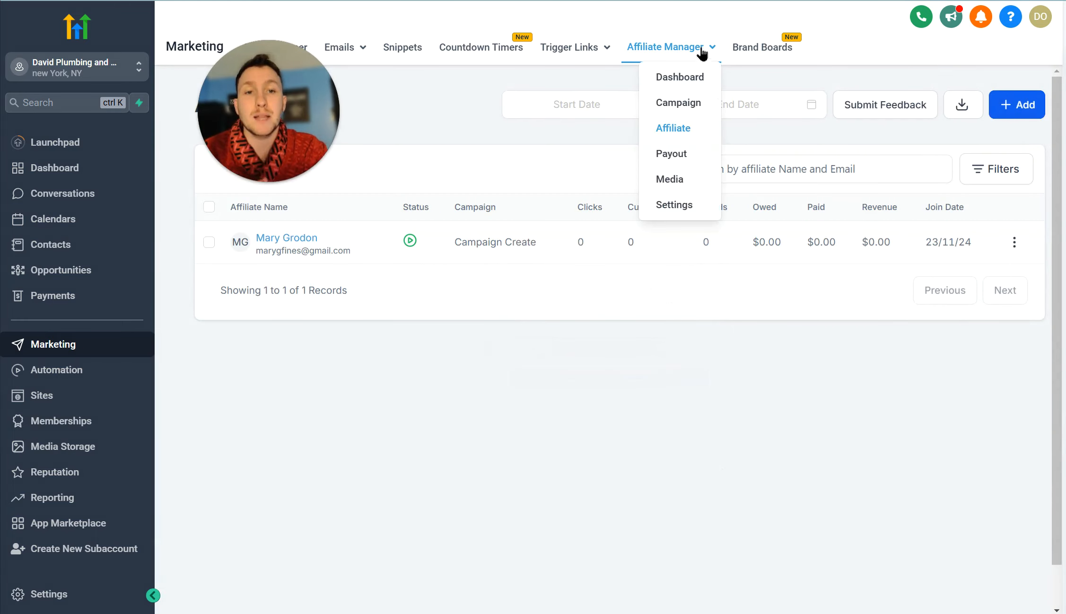
pyautogui.click(704, 102)
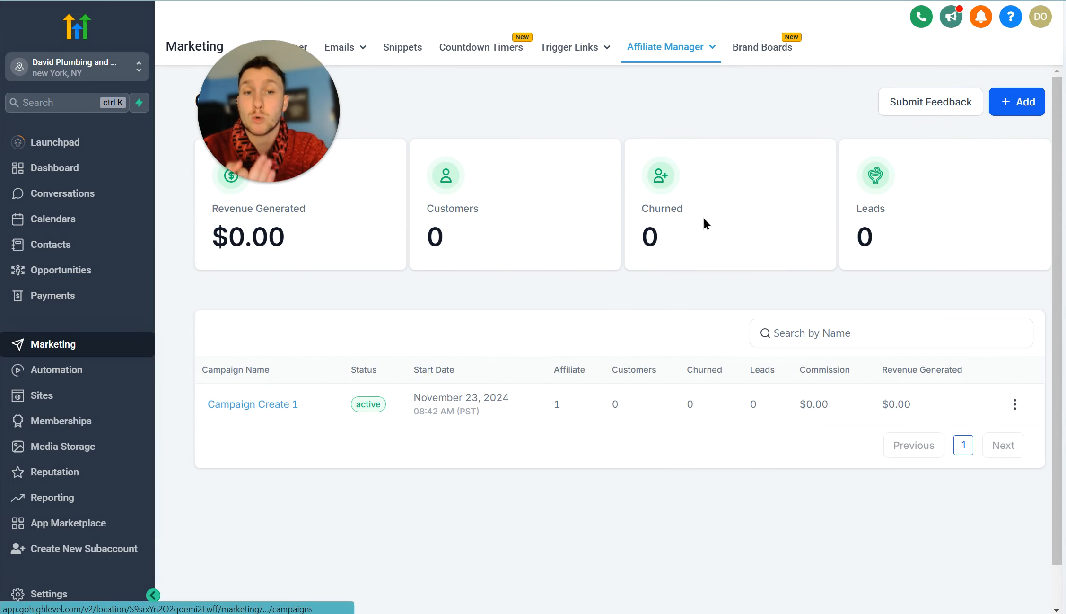
pyautogui.click(1014, 404)
pyautogui.click(993, 302)
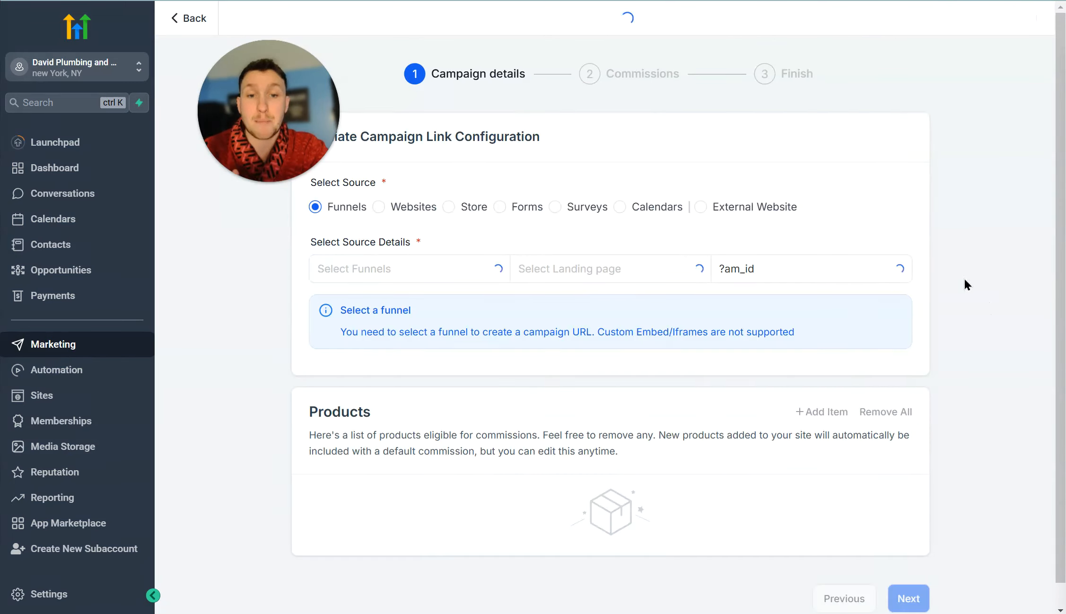
pyautogui.scroll(-1, 740, 374)
pyautogui.scroll(1, 739, 374)
pyautogui.scroll(-3, 874, 544)
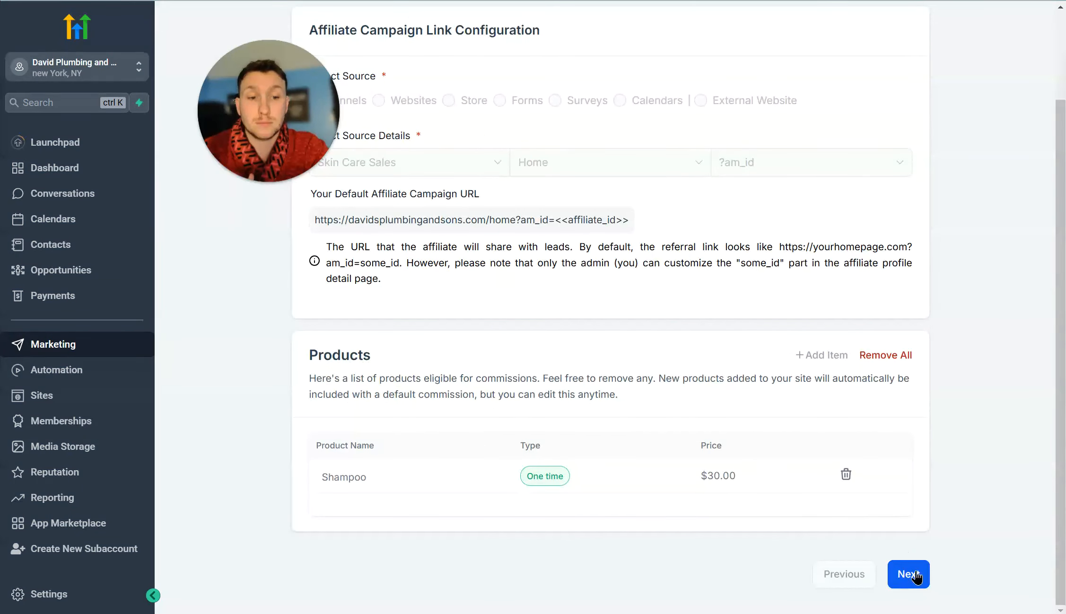
# - Check the affiliates assigned in the campaign's Finish stage, and leave the campaign editor, dismissing the Twilio warning
pyautogui.click(913, 574)
pyautogui.click(907, 392)
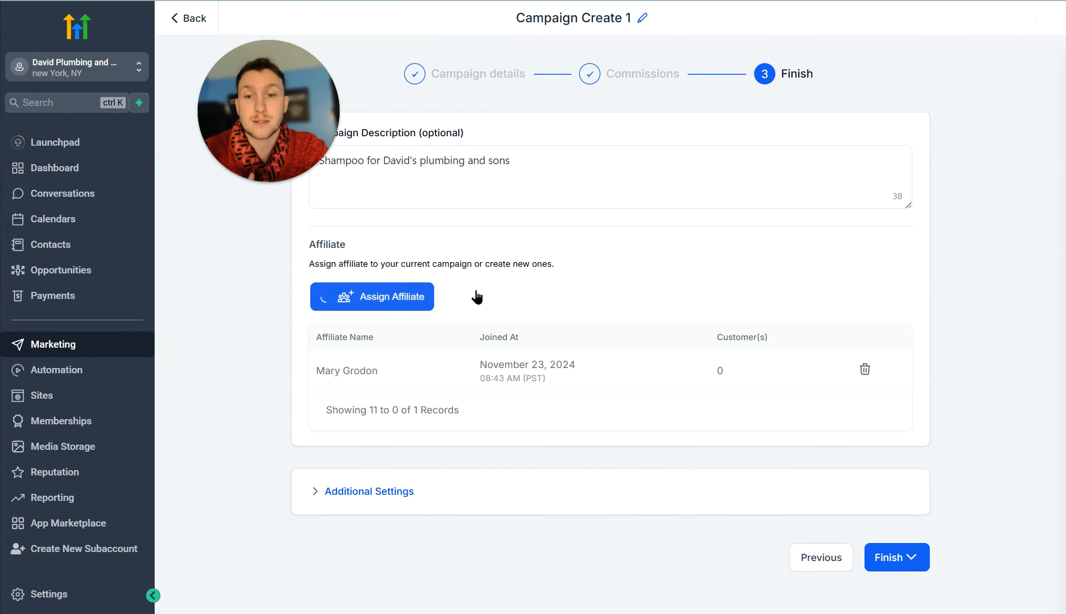
pyautogui.click(388, 298)
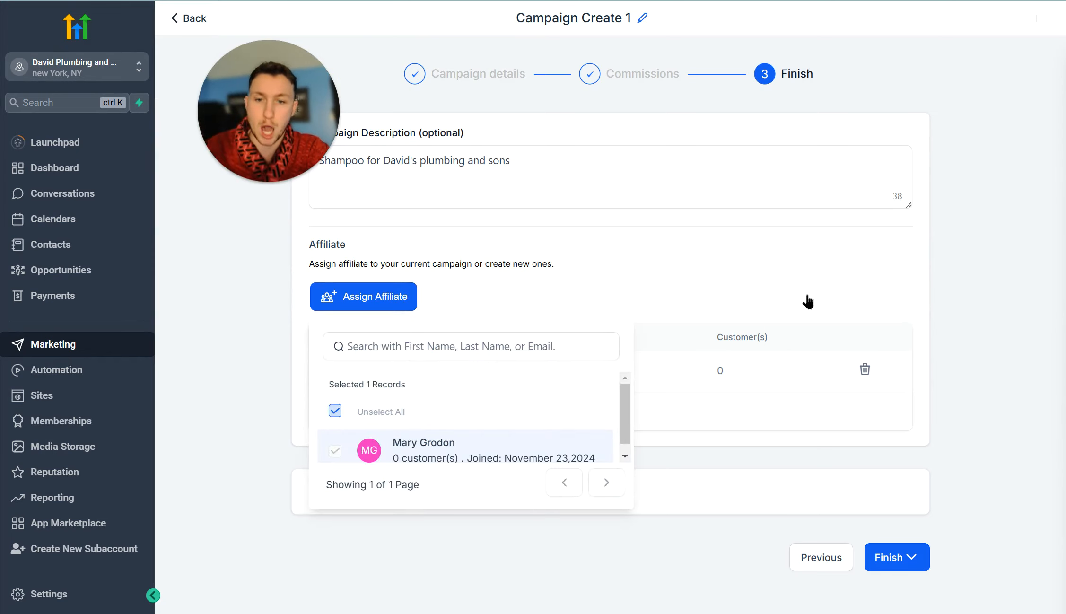
pyautogui.click(1015, 303)
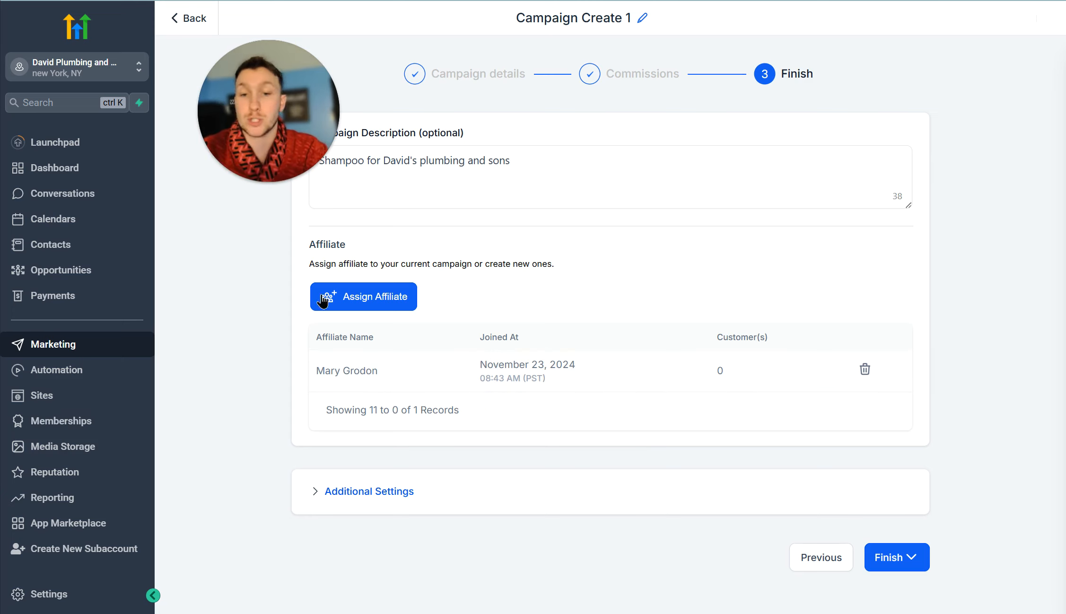
pyautogui.click(191, 23)
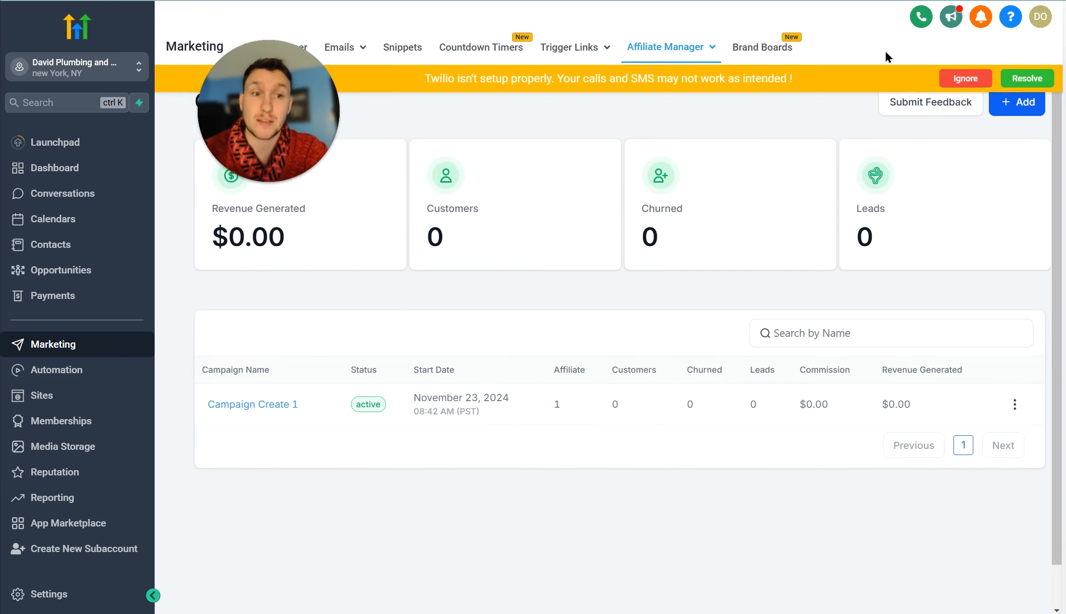
pyautogui.click(965, 83)
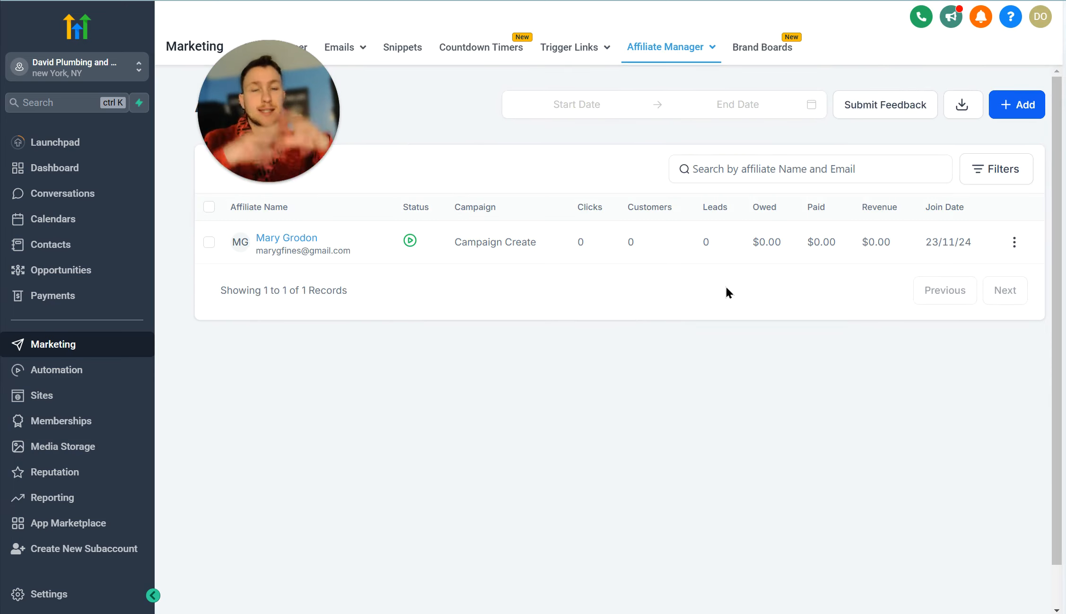
# - Open the affiliate for editing and review the fields in its additional affiliate details
pyautogui.click(878, 170)
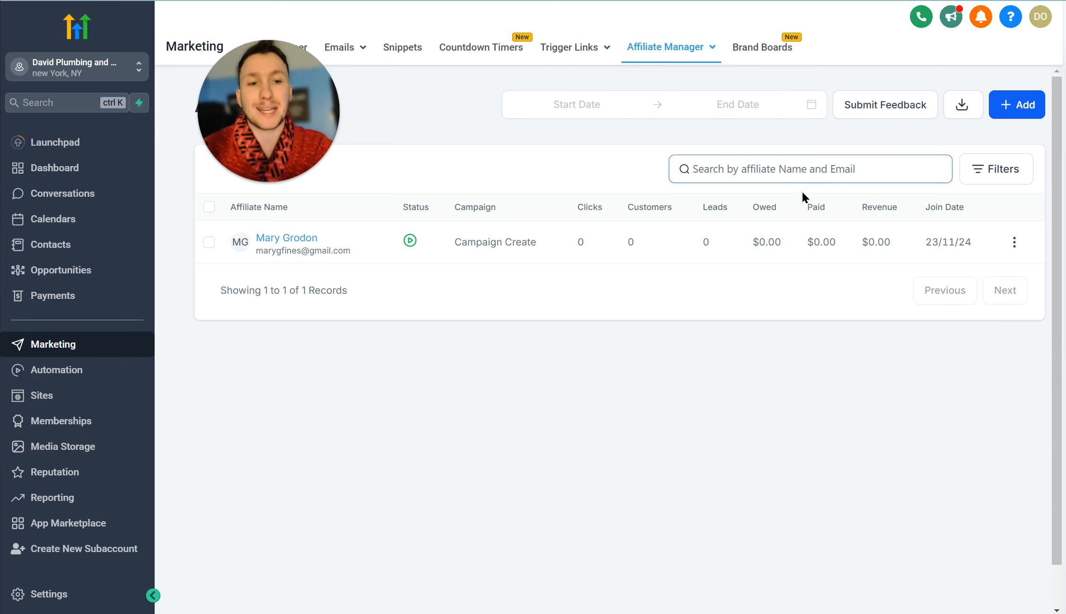
pyautogui.click(1013, 242)
pyautogui.click(934, 88)
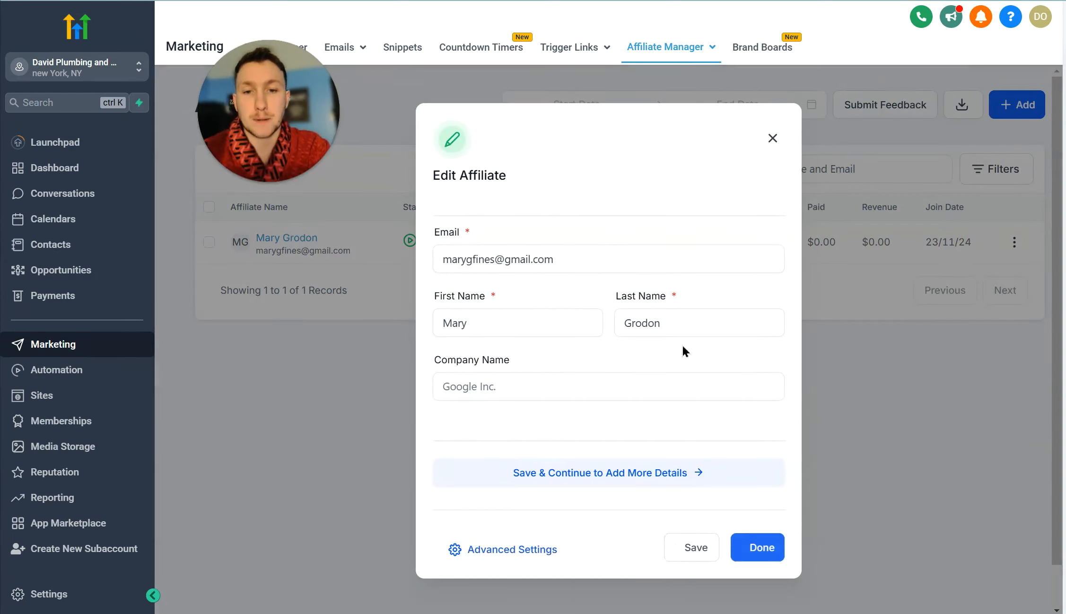
pyautogui.click(664, 474)
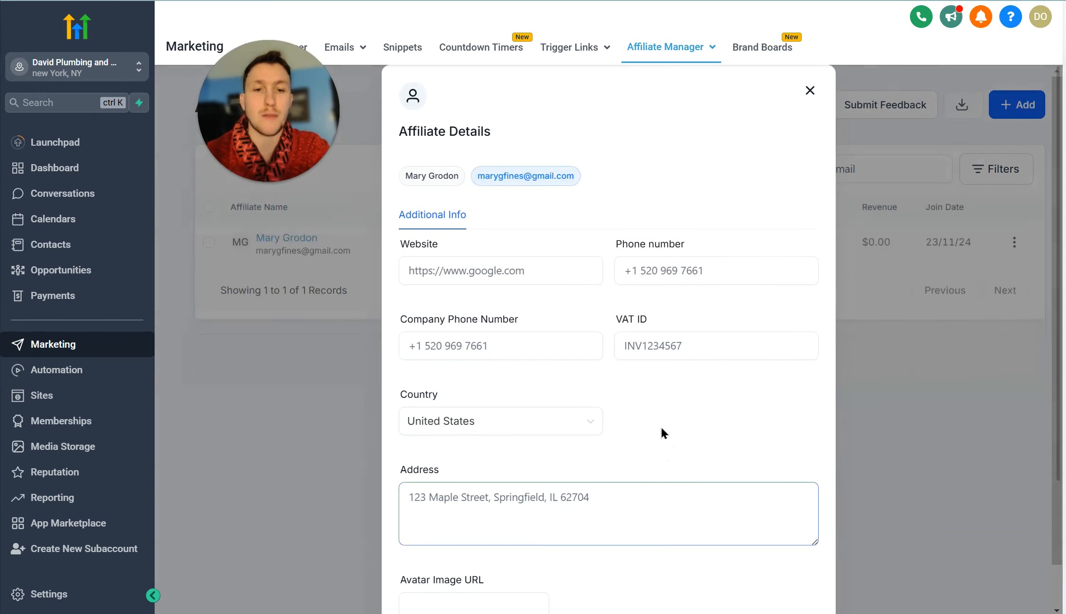
pyautogui.scroll(-4, 659, 328)
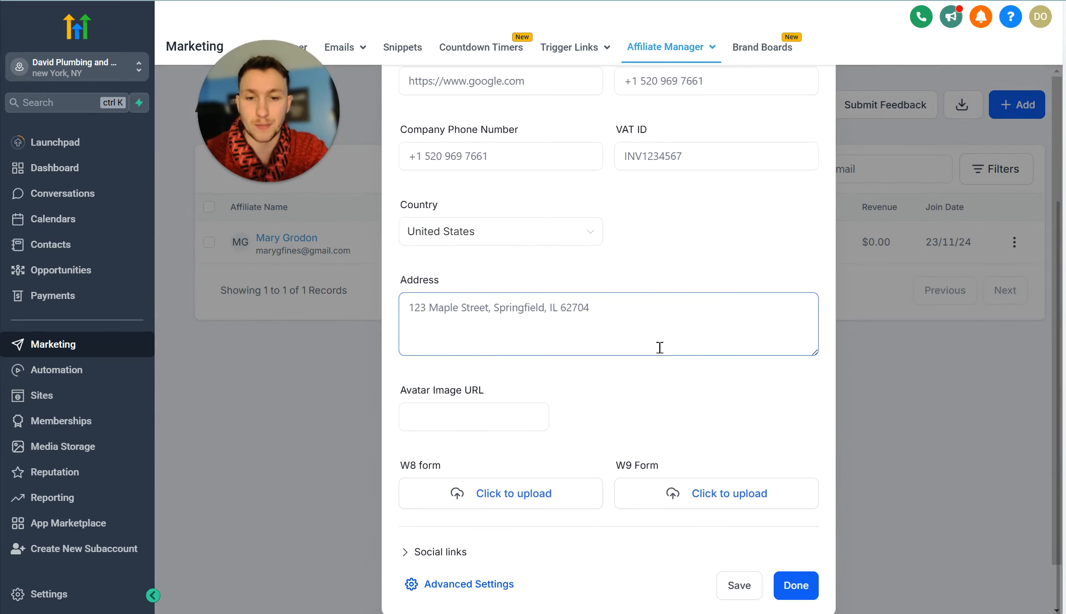
# - Copy the referral link from the affiliate's advanced settings, and review the coupon code and commission options for Campaign Create 1
pyautogui.click(474, 585)
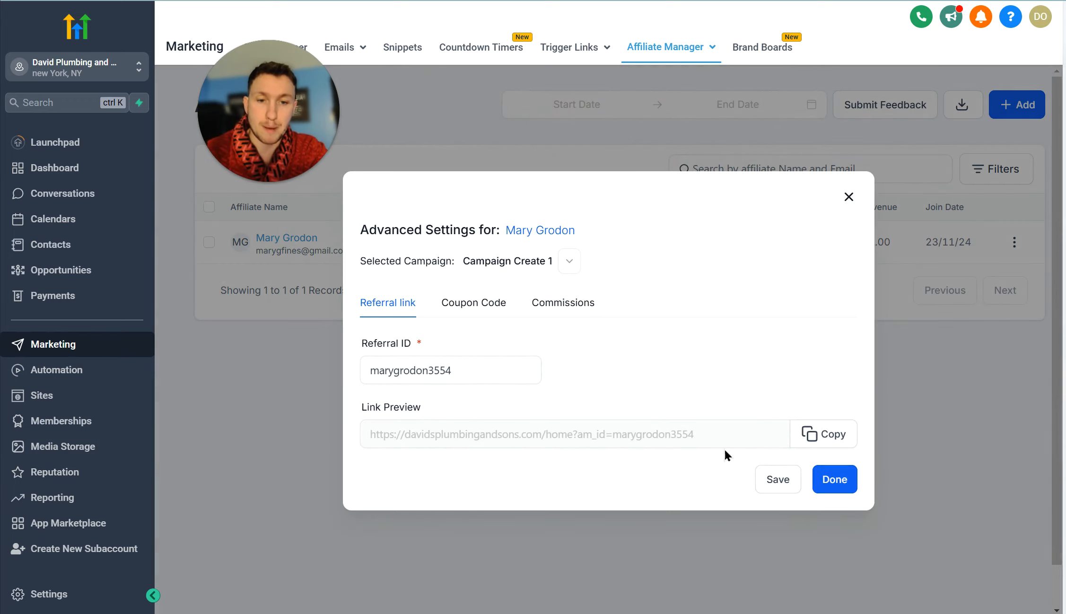
pyautogui.click(807, 439)
pyautogui.click(471, 304)
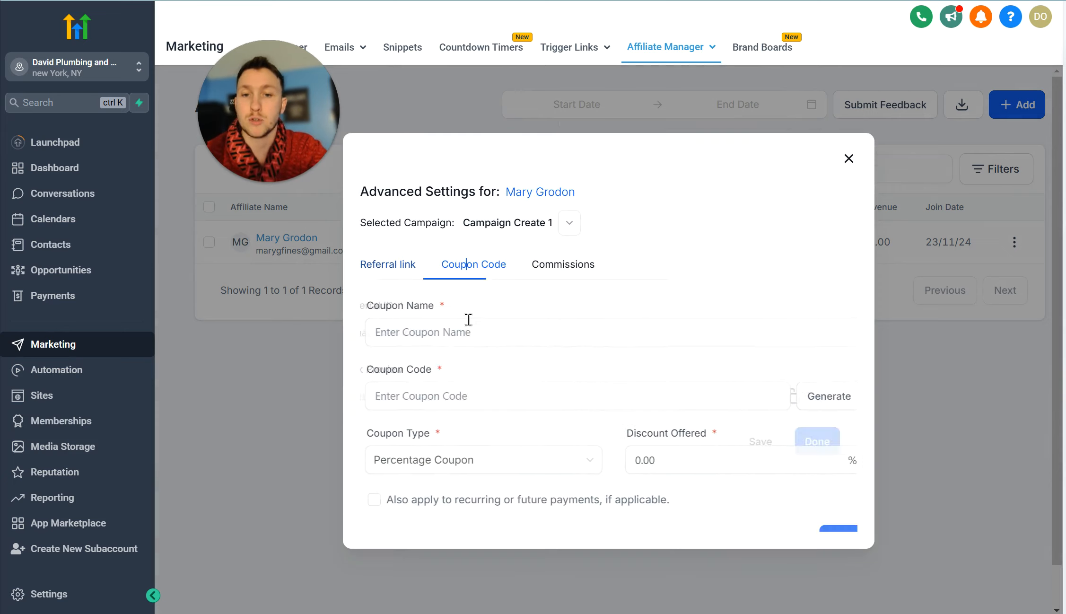
pyautogui.click(563, 263)
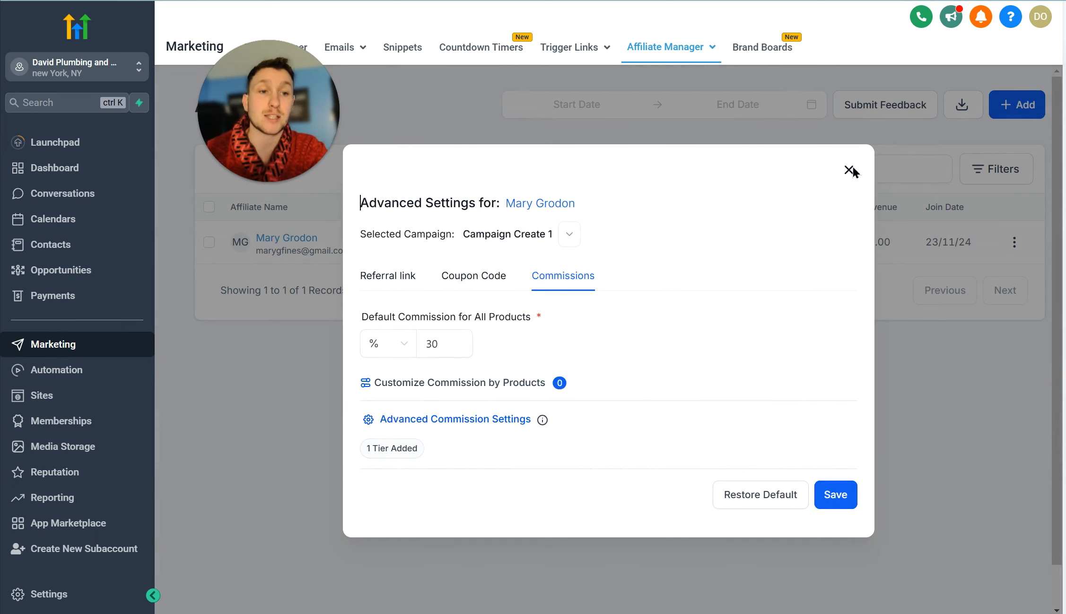
pyautogui.click(850, 171)
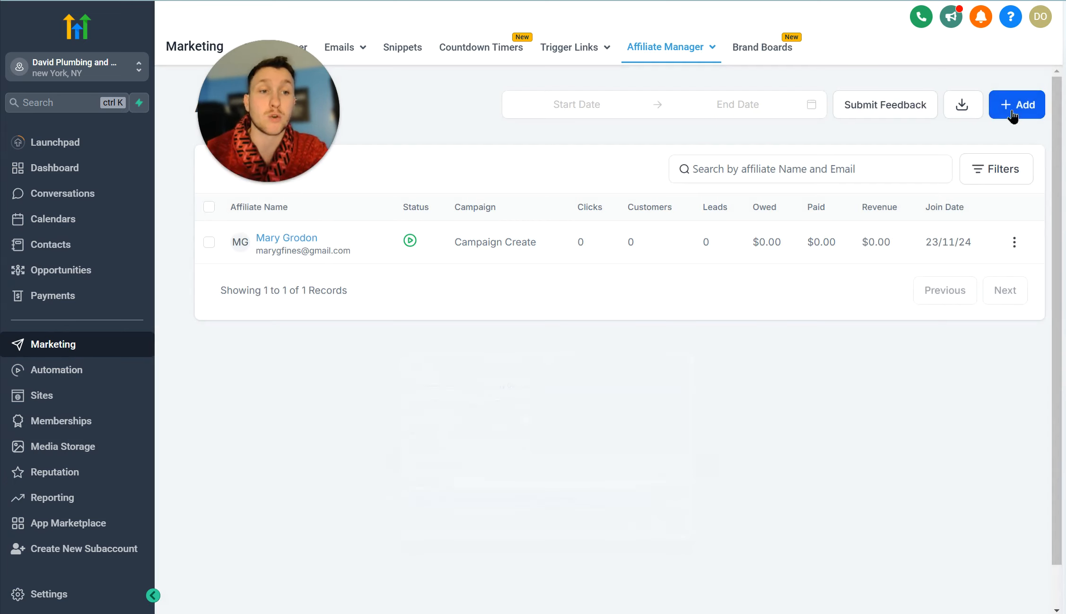
# - Look over the actions available for the affiliate and open the Payout page in the Affiliate Manager
pyautogui.click(1013, 241)
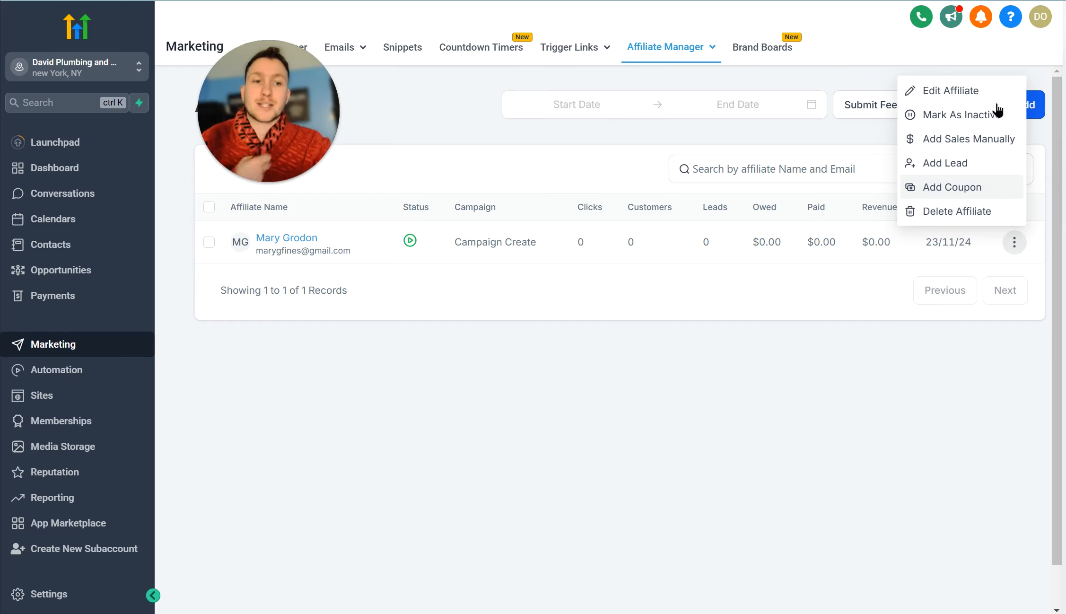
pyautogui.click(583, 400)
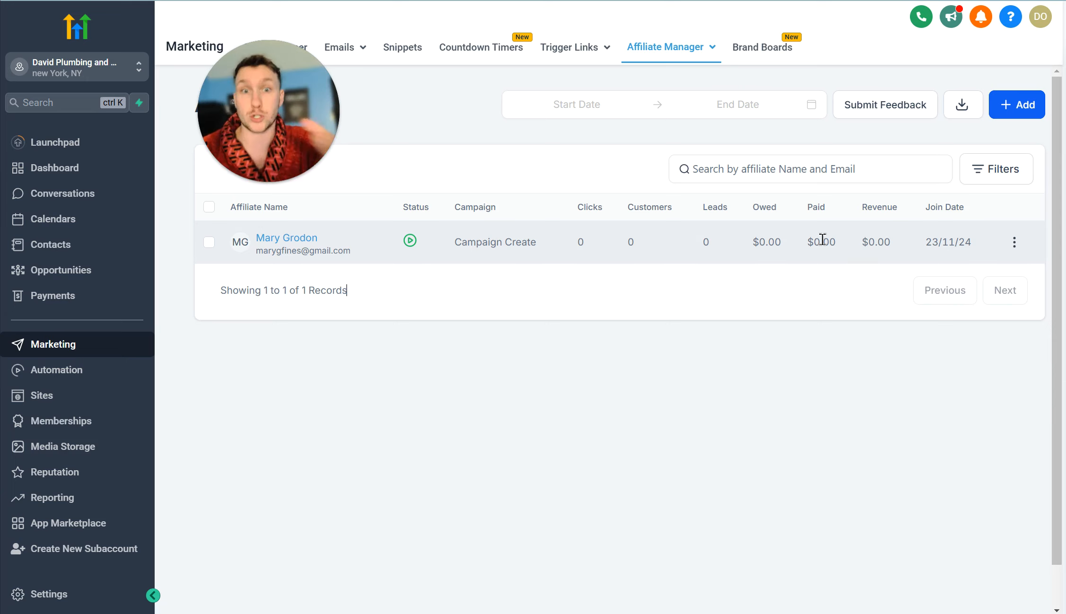
pyautogui.moveTo(692, 49)
pyautogui.click(694, 153)
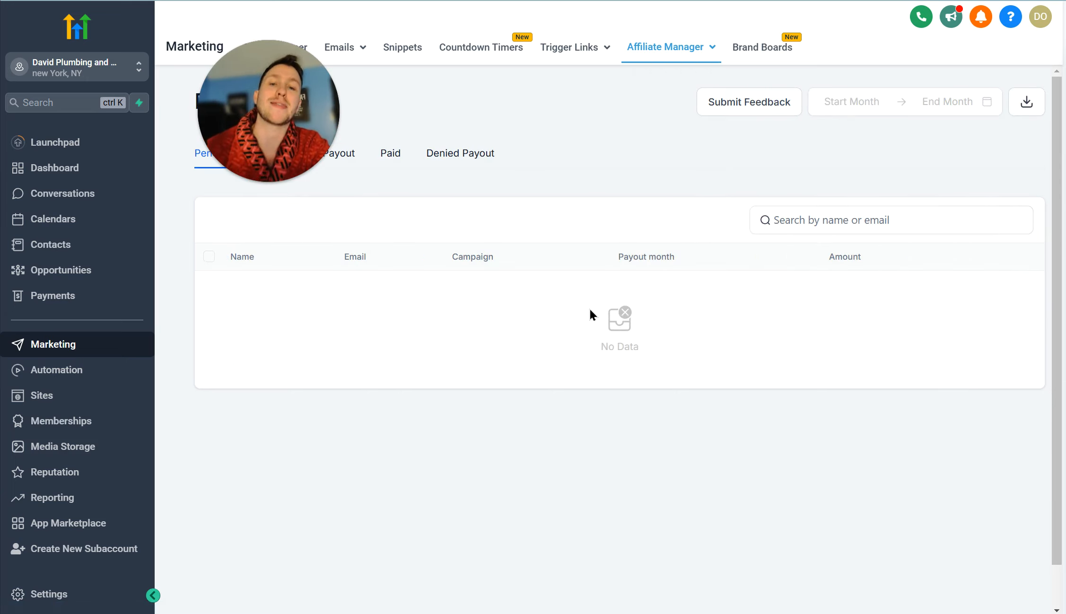
# - Review the payouts approved for payout and the pending payouts, and request a download of the pending list
pyautogui.moveTo(285, 120); pyautogui.dragTo(626, 124)
pyautogui.click(325, 164)
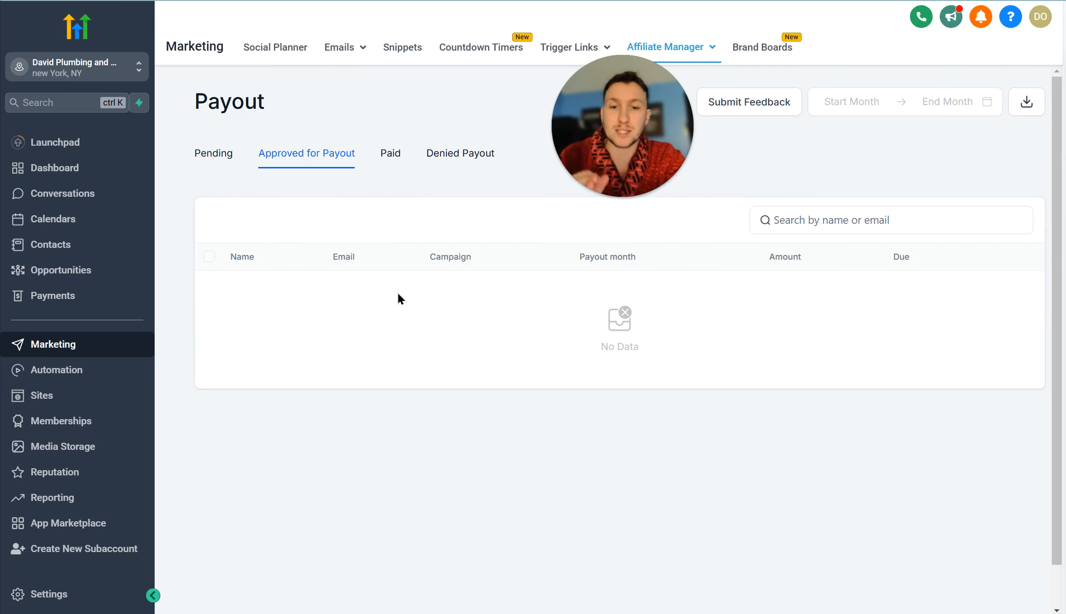
pyautogui.click(218, 164)
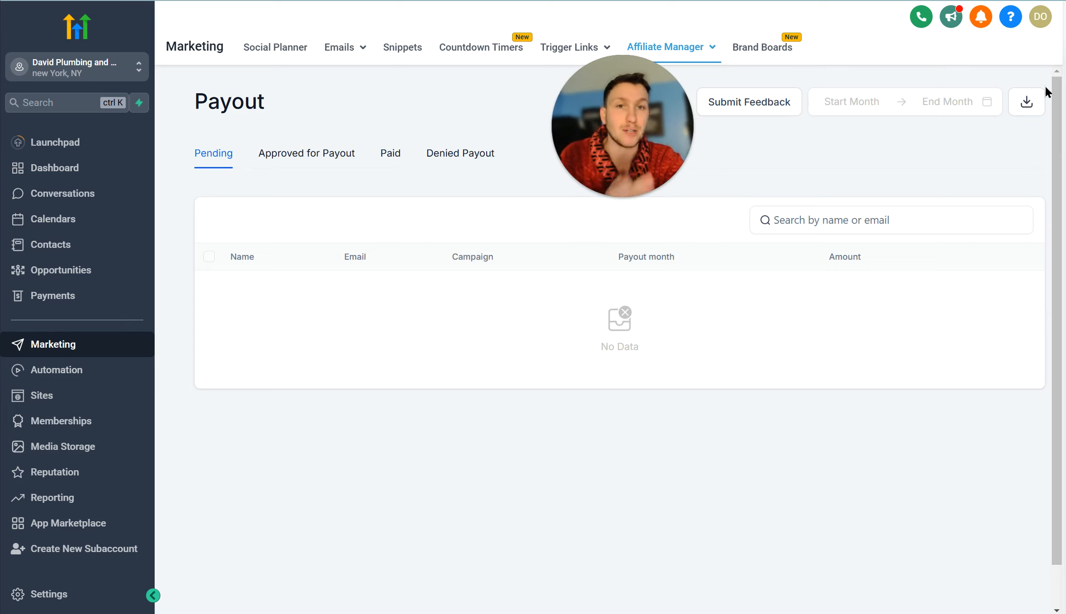
pyautogui.click(1026, 103)
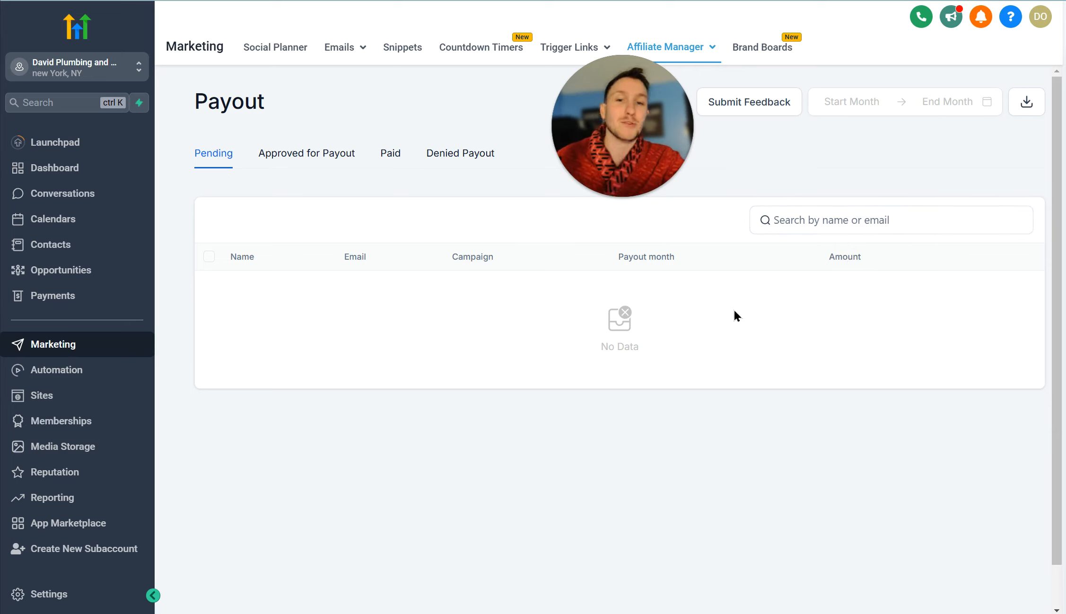
pyautogui.moveTo(622, 168); pyautogui.dragTo(446, 199)
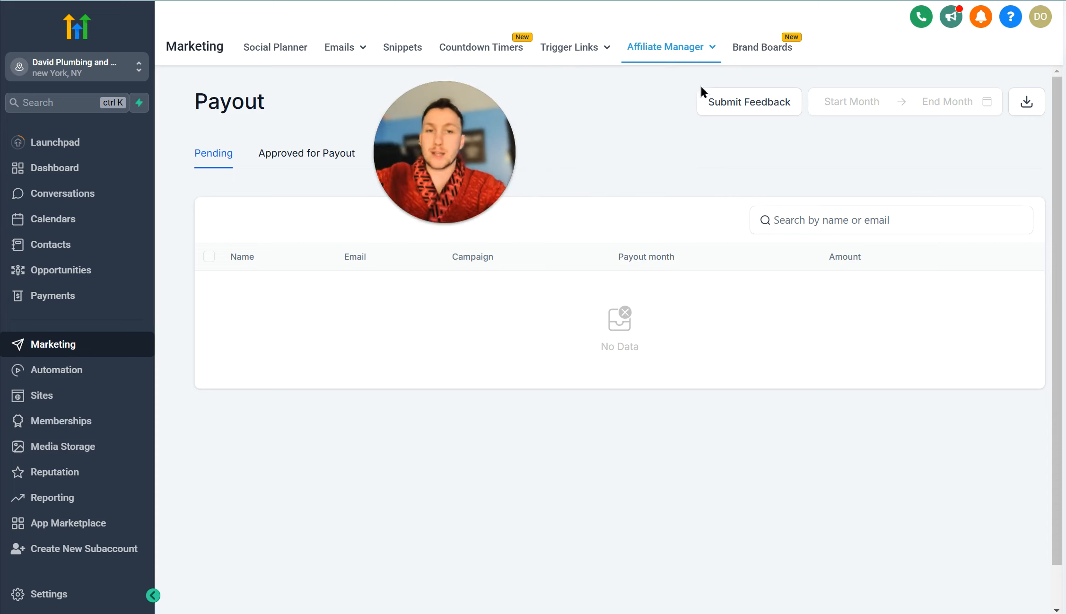
pyautogui.moveTo(694, 61)
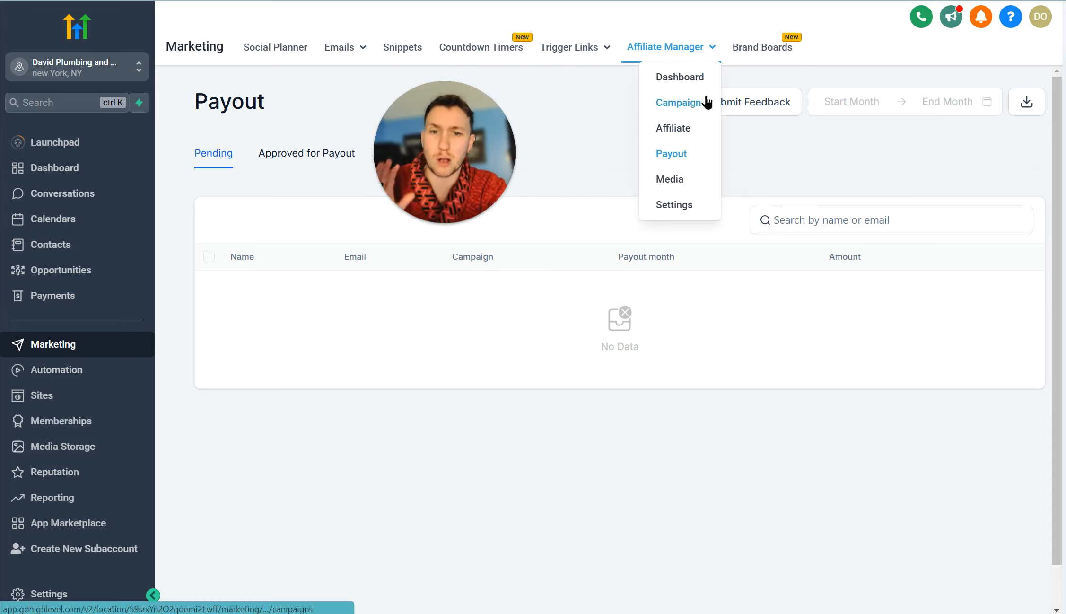